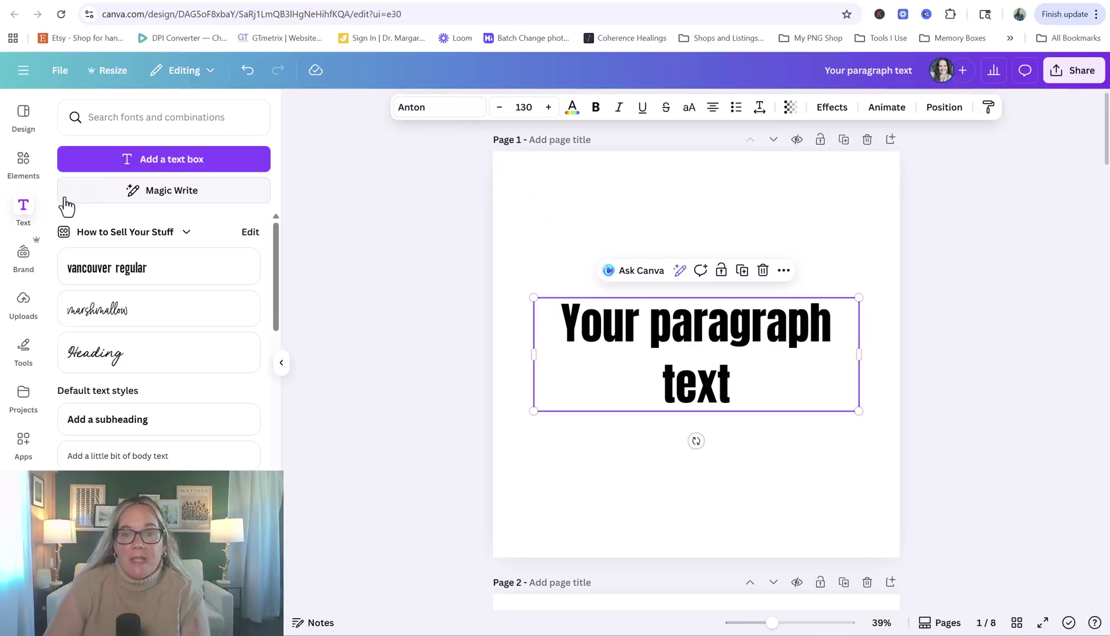
Step: Retype the placeholder as 'IMMEDIATELY NO', enlarge it to size 157 and centre it
double_click(604, 354)
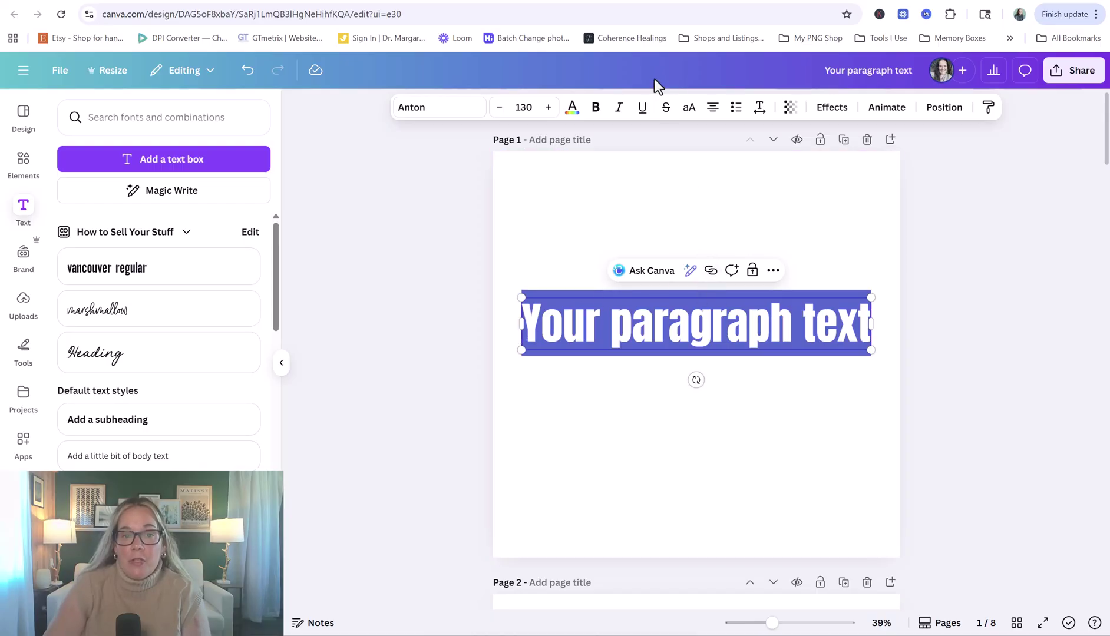
left_click(675, 56)
triple_click(698, 336)
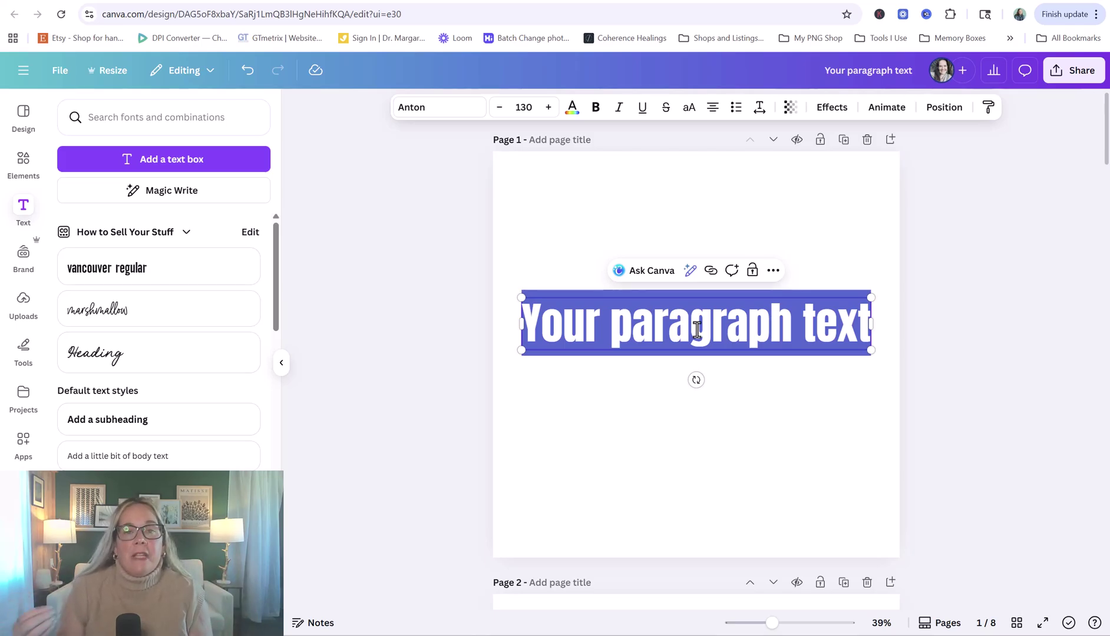
type("IMMEDIATe")
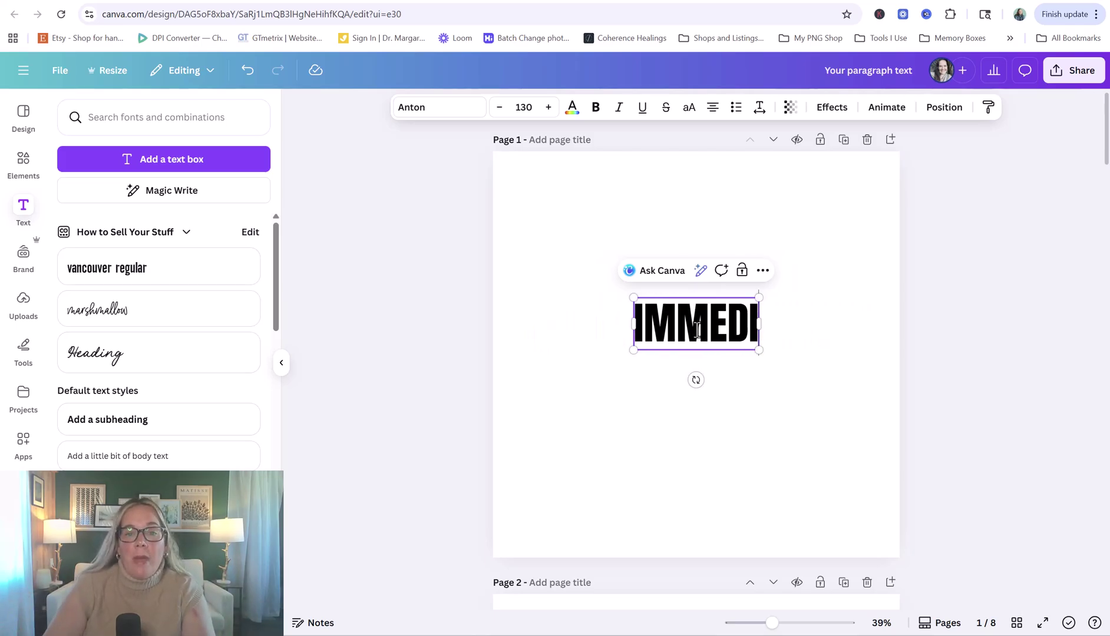
key("BackSpace")
type("ELY")
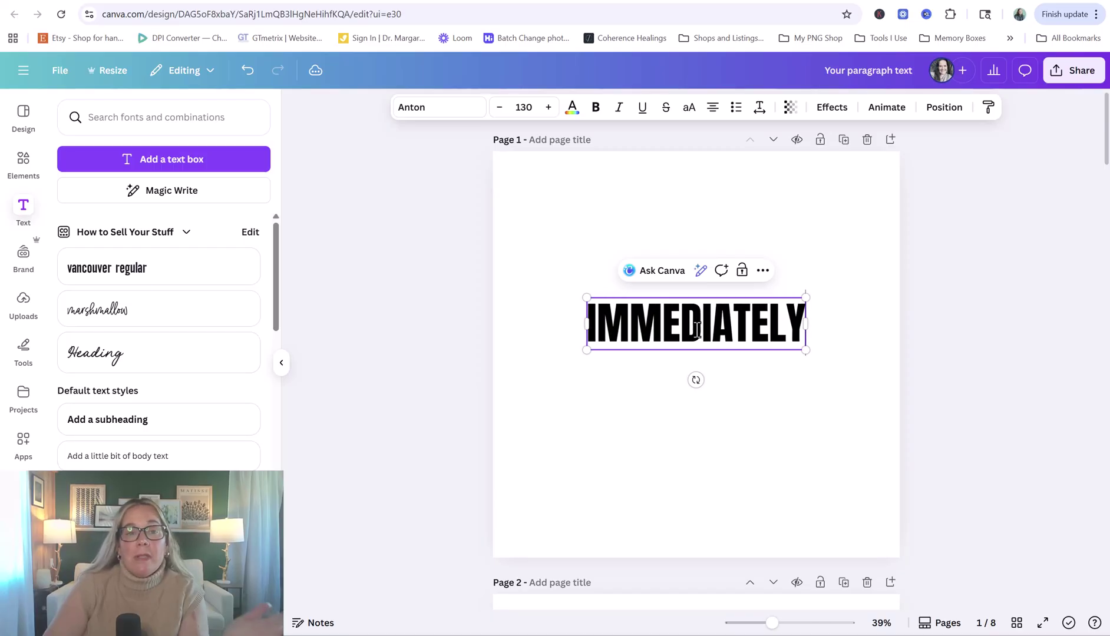
type(" NO")
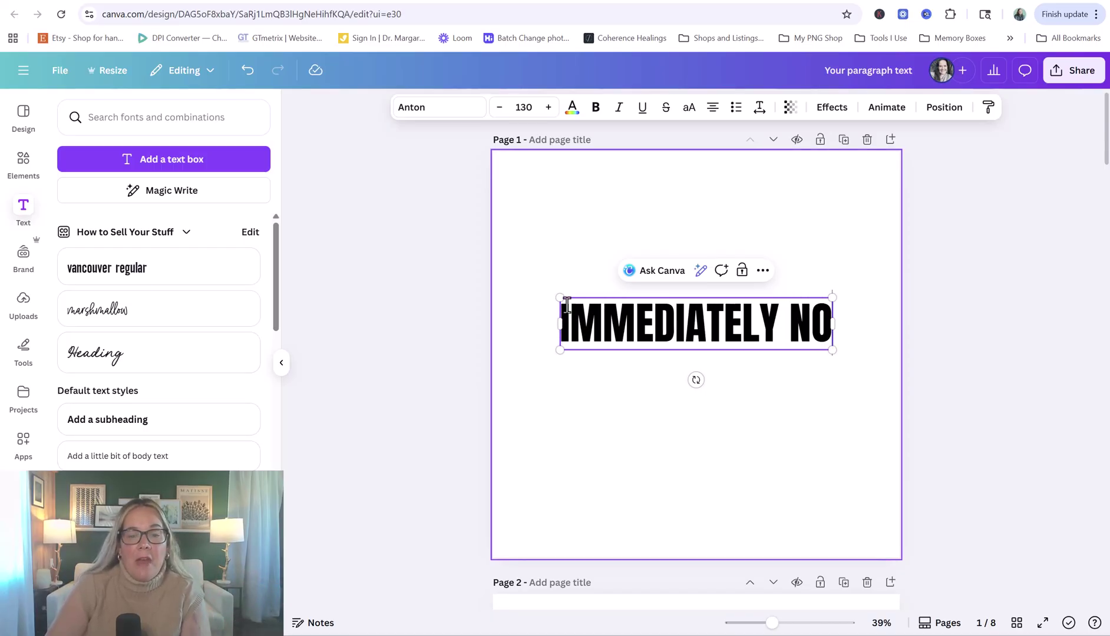
left_click_drag(560, 351, 502, 361)
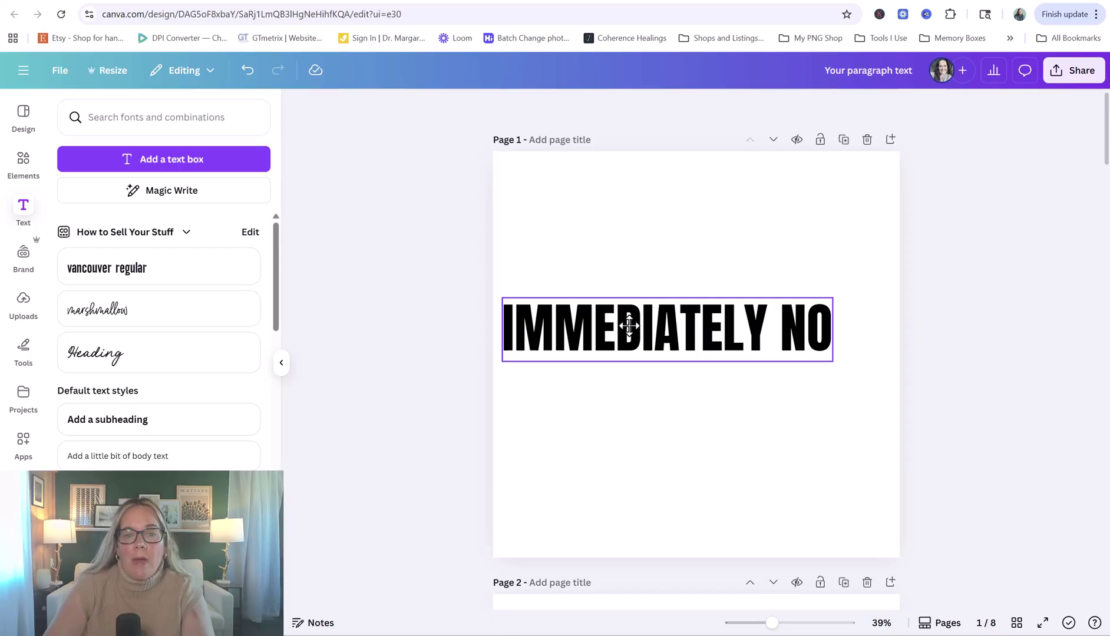
left_click_drag(626, 322, 649, 319)
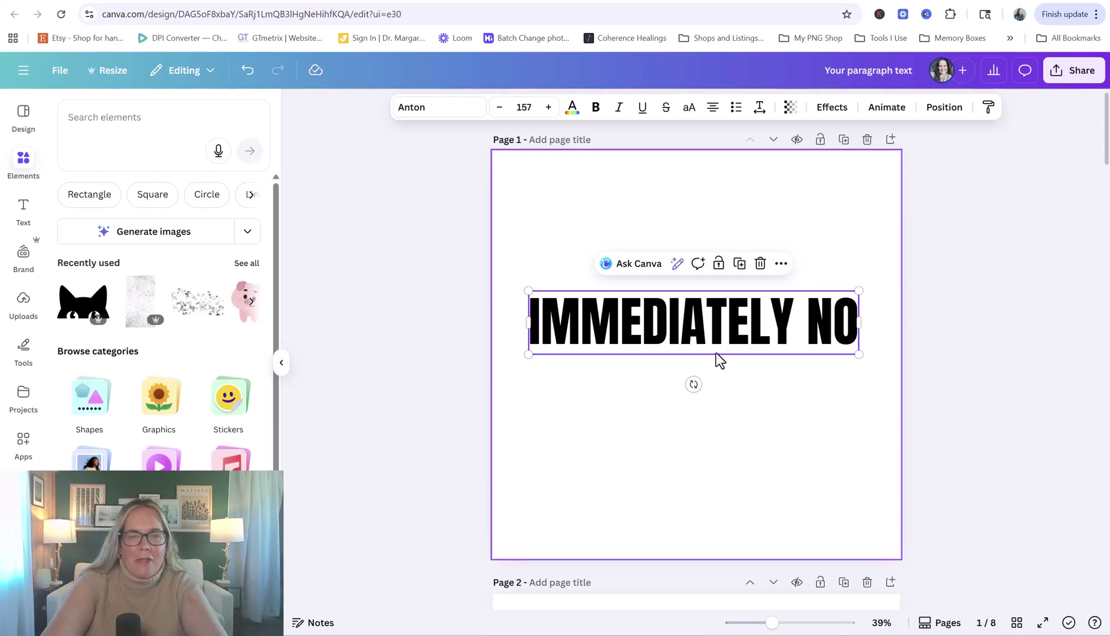
Step: Search graphics for 'raccoon' and place the black raccoon silhouette below the headline
left_click(94, 127)
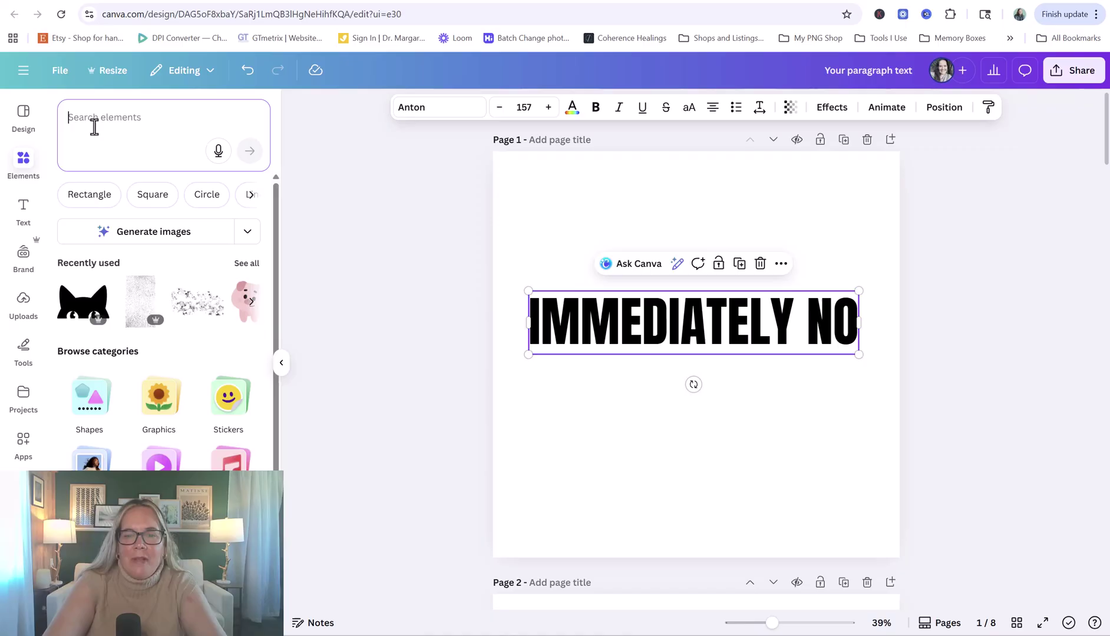
type("raccoon")
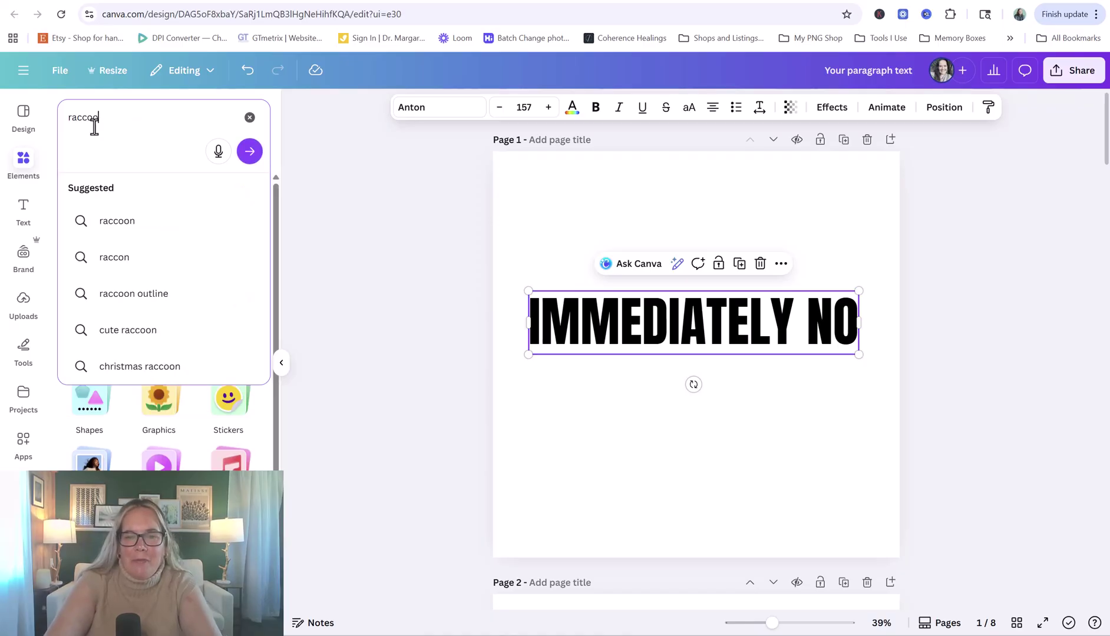
key("Return")
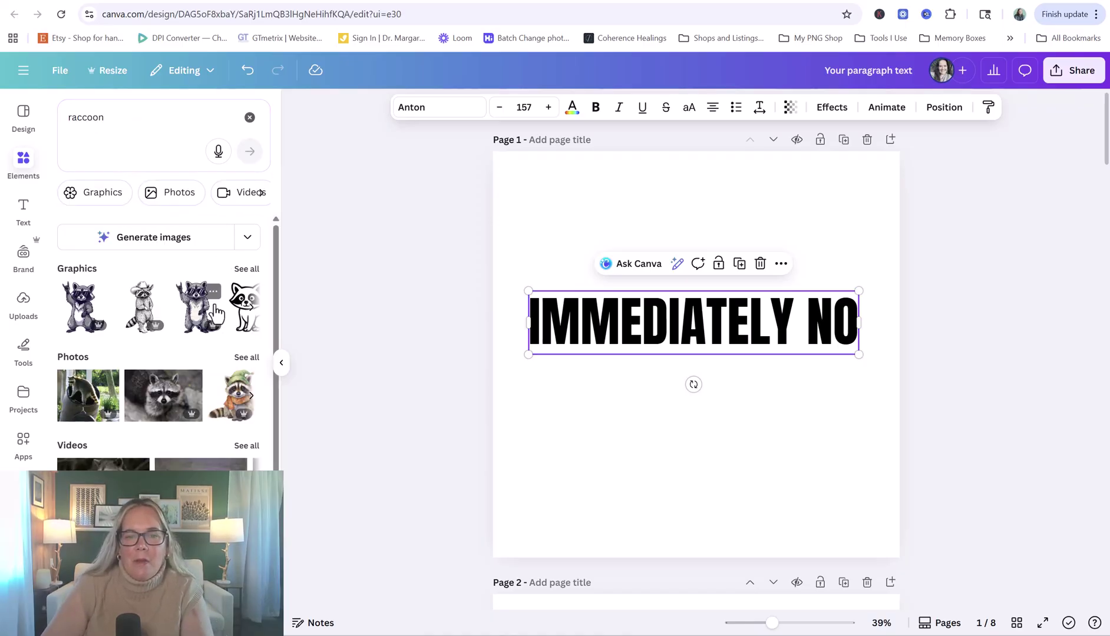
left_click(246, 269)
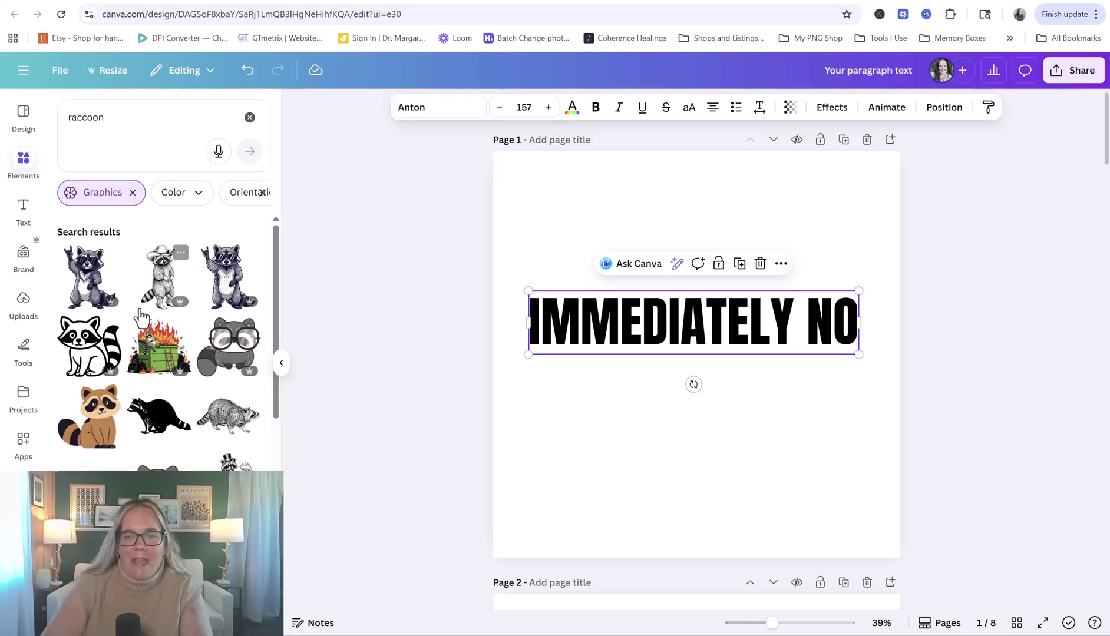
left_click(158, 421)
left_click_drag(695, 351, 696, 392)
left_click(364, 390)
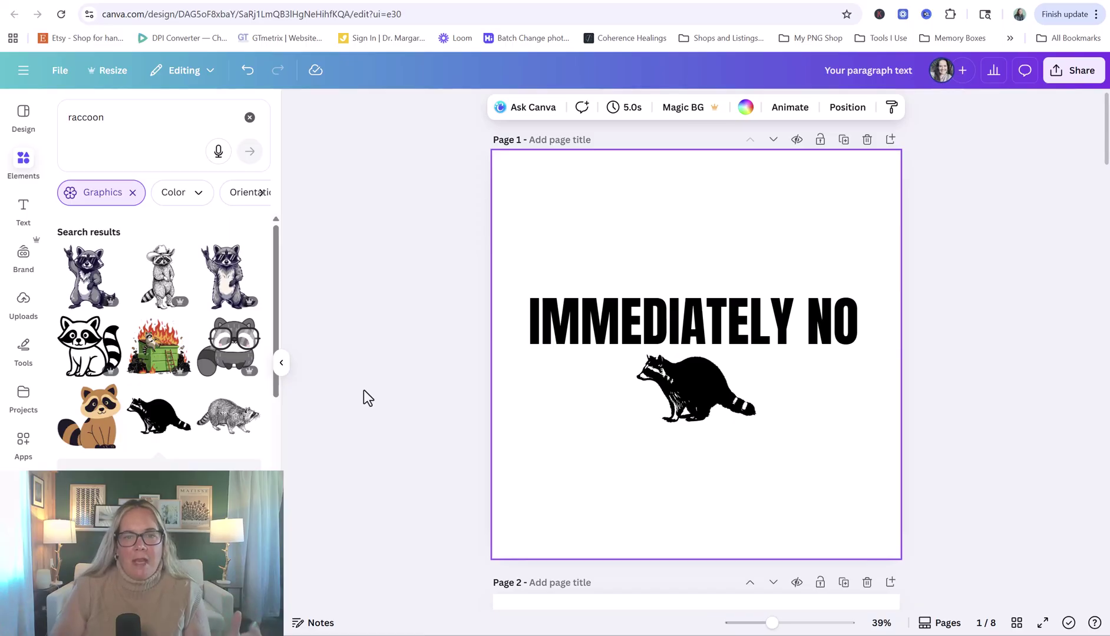
Step: Add a grunge texture from a 'distress' search, rotate it 90° and stretch it over the design
double_click(106, 116)
type("d")
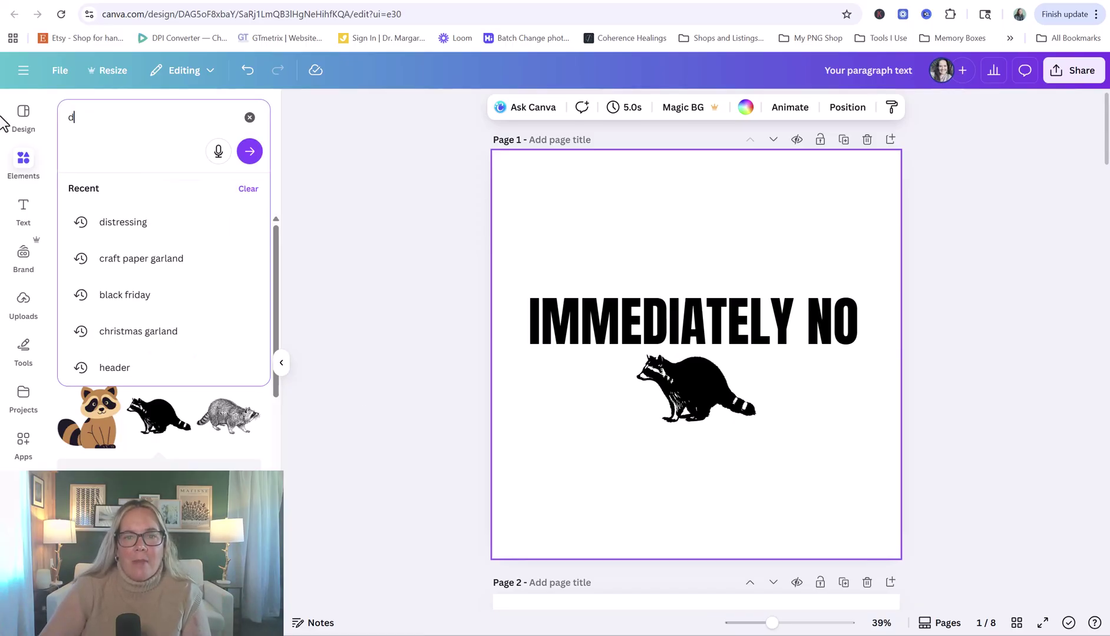
type("istressing")
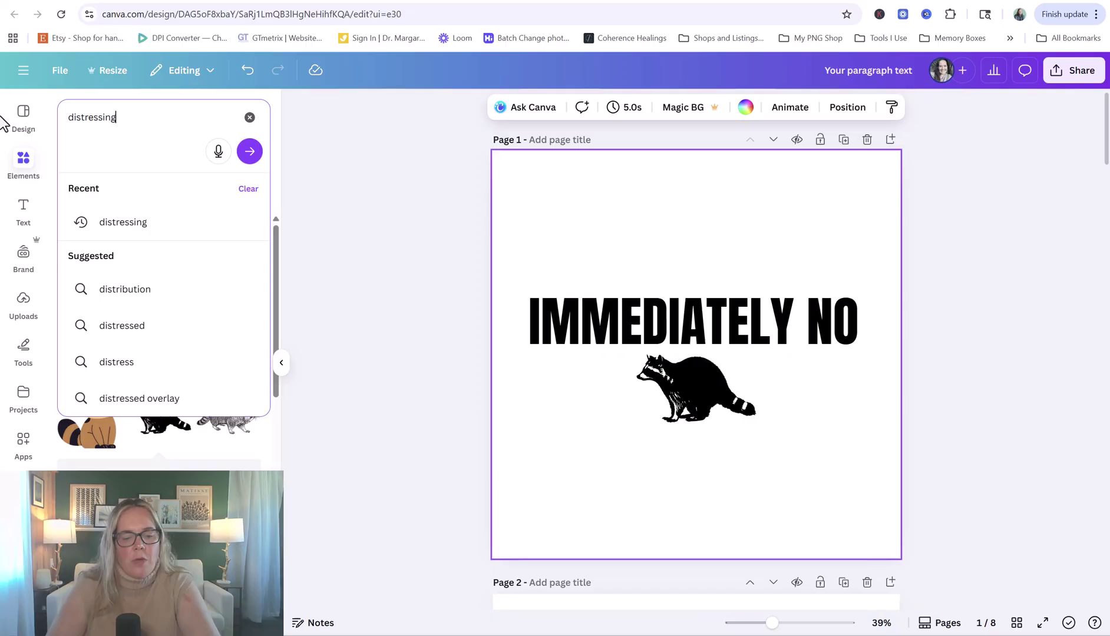
key("Return")
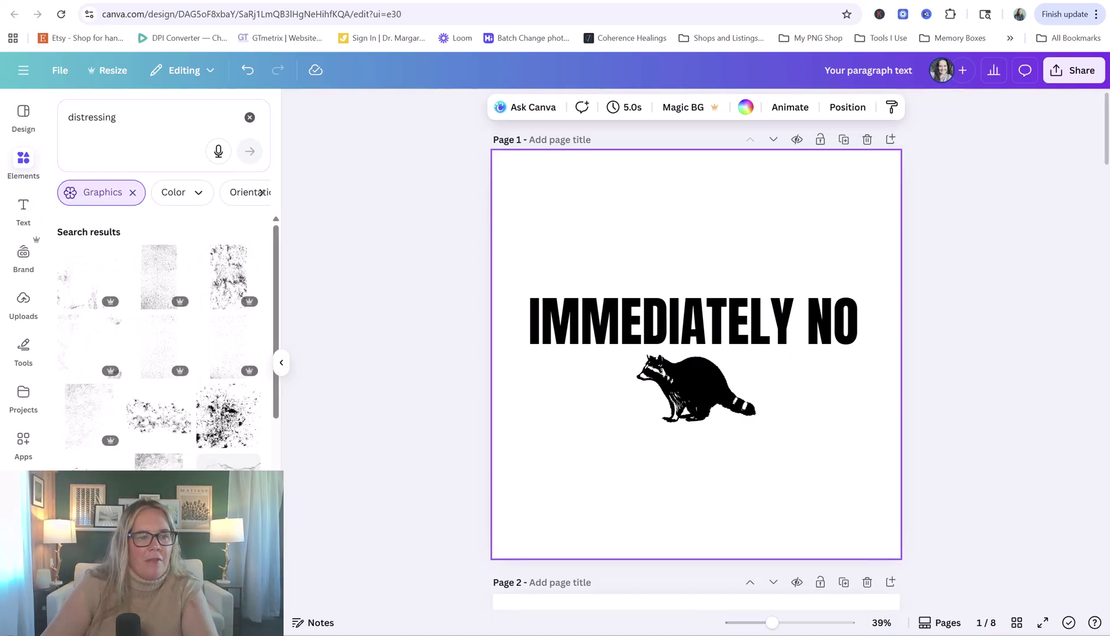
left_click(243, 306)
left_click_drag(693, 464, 582, 354)
left_click_drag(696, 365, 599, 342)
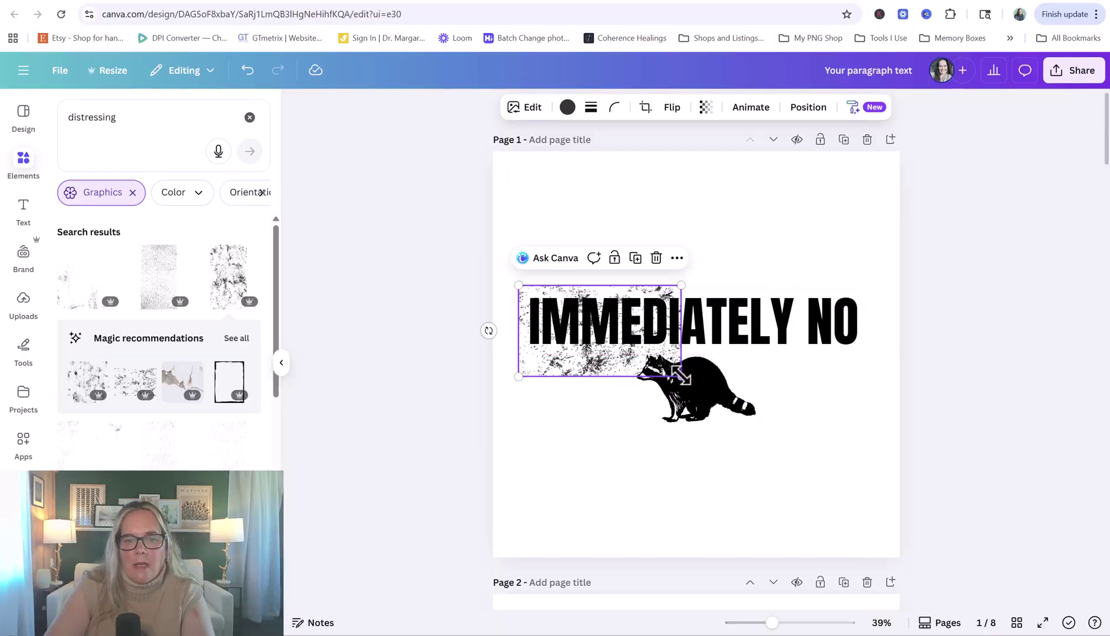
left_click_drag(682, 377, 907, 416)
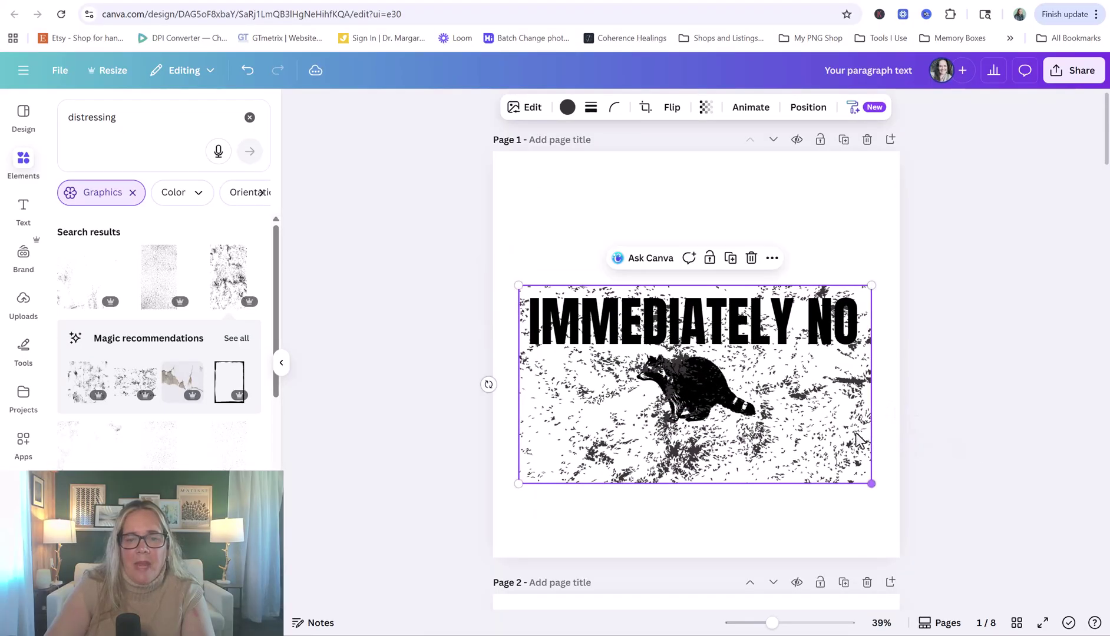
left_click_drag(831, 420, 831, 419)
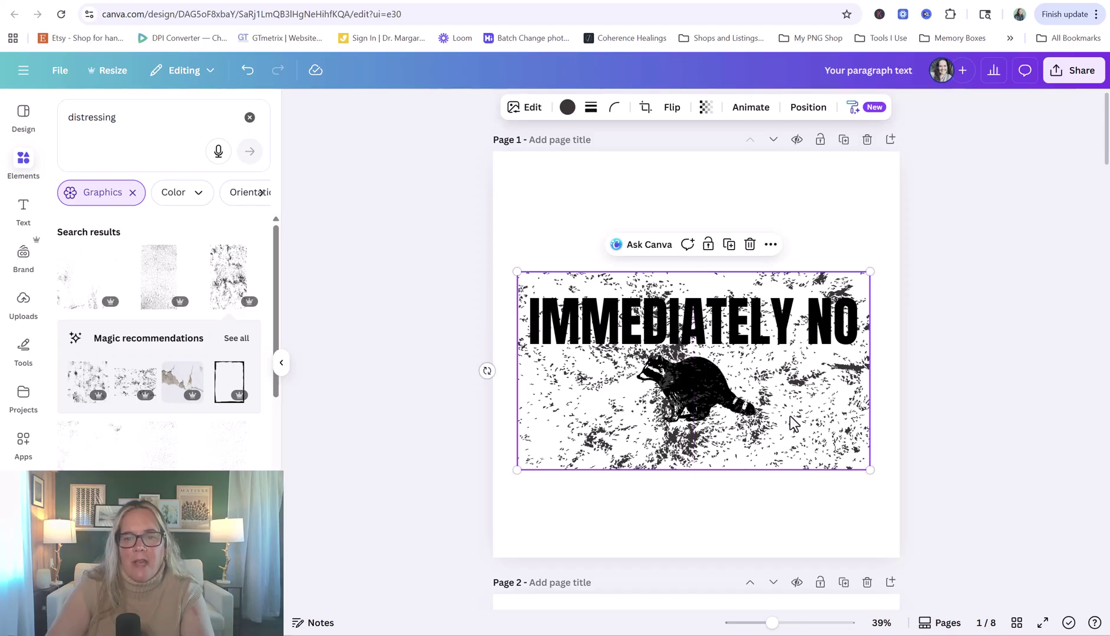
Step: Make the texture white and move its layer to the top, above the headline
left_click(567, 108)
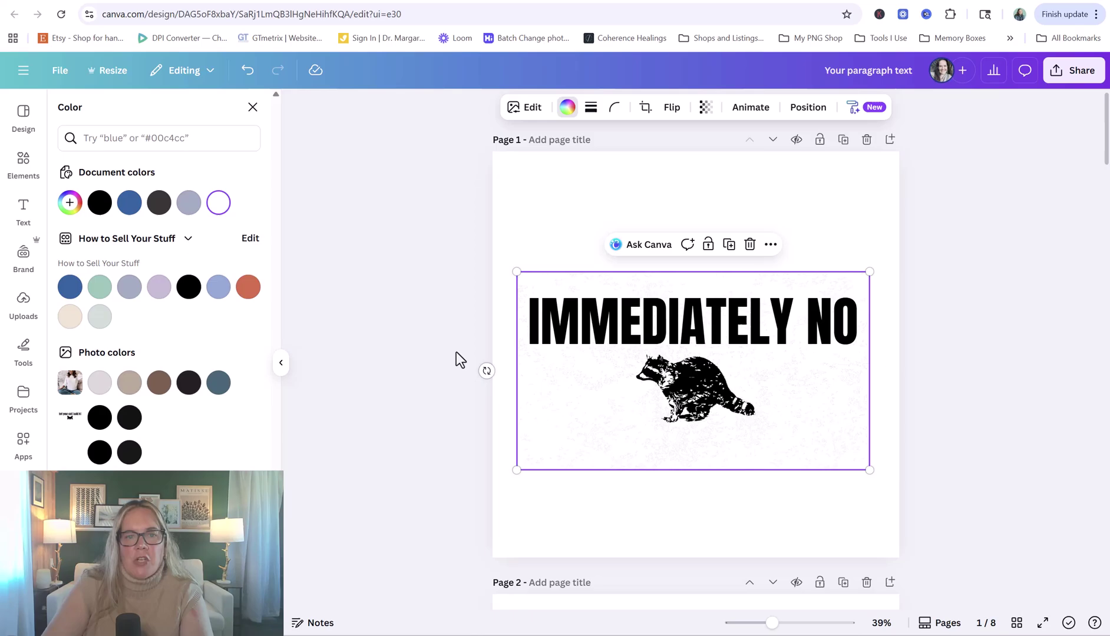
left_click(568, 108)
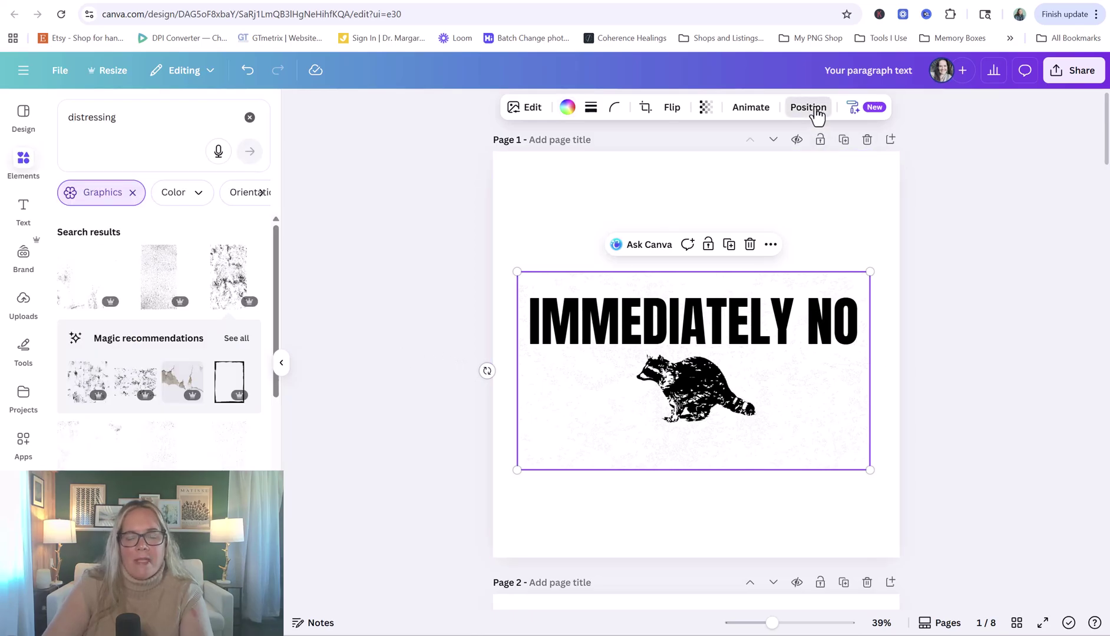
left_click(817, 116)
left_click(224, 146)
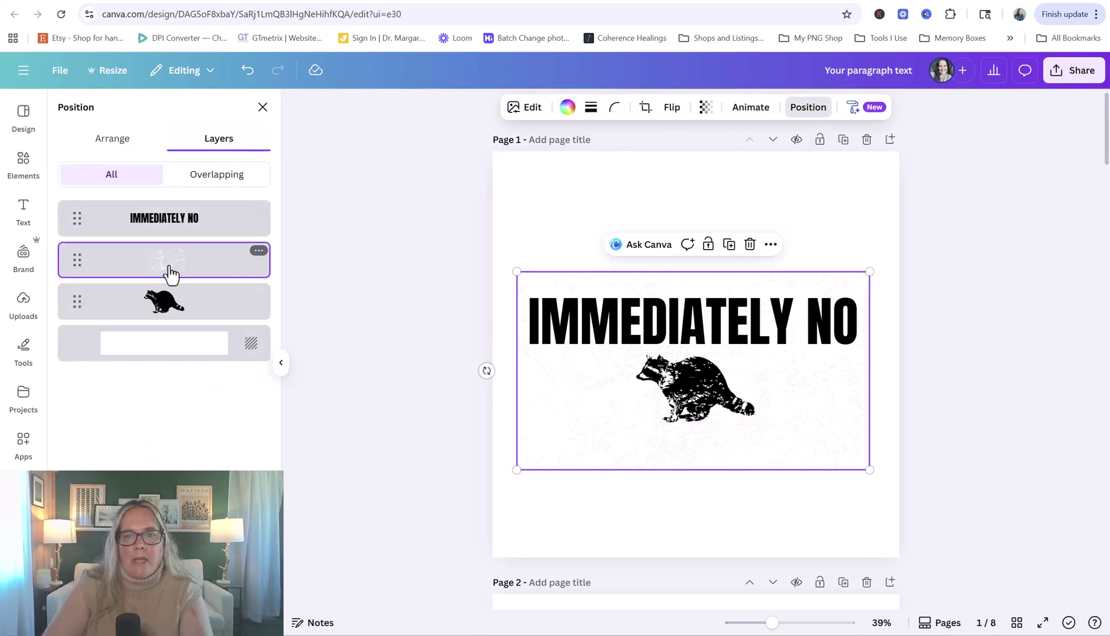
left_click_drag(168, 275, 198, 222)
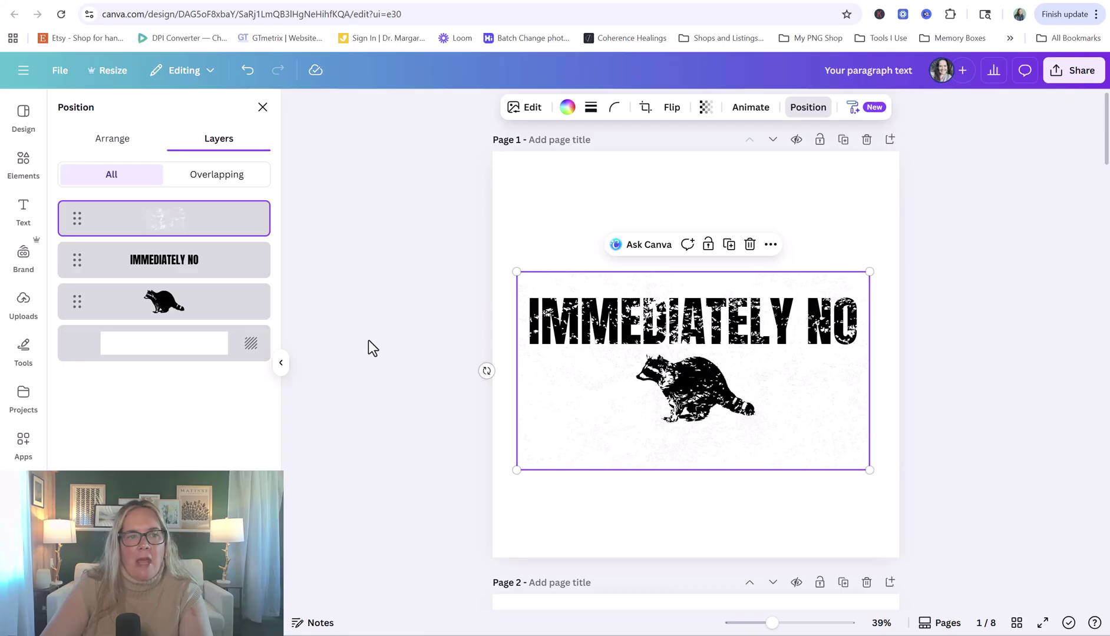
left_click(372, 406)
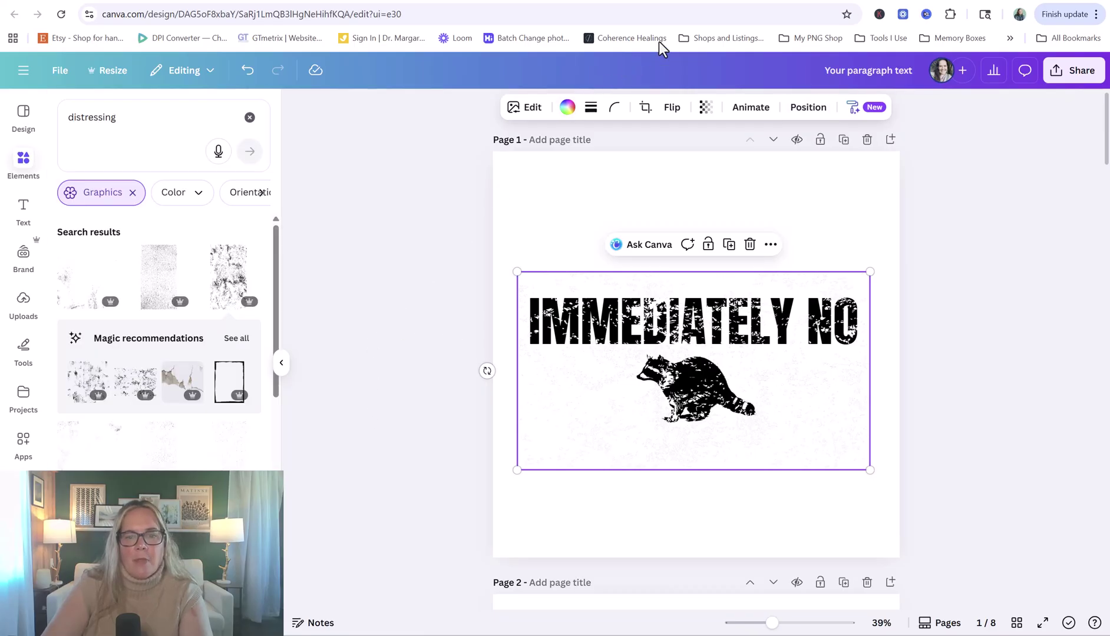
left_click(514, 177)
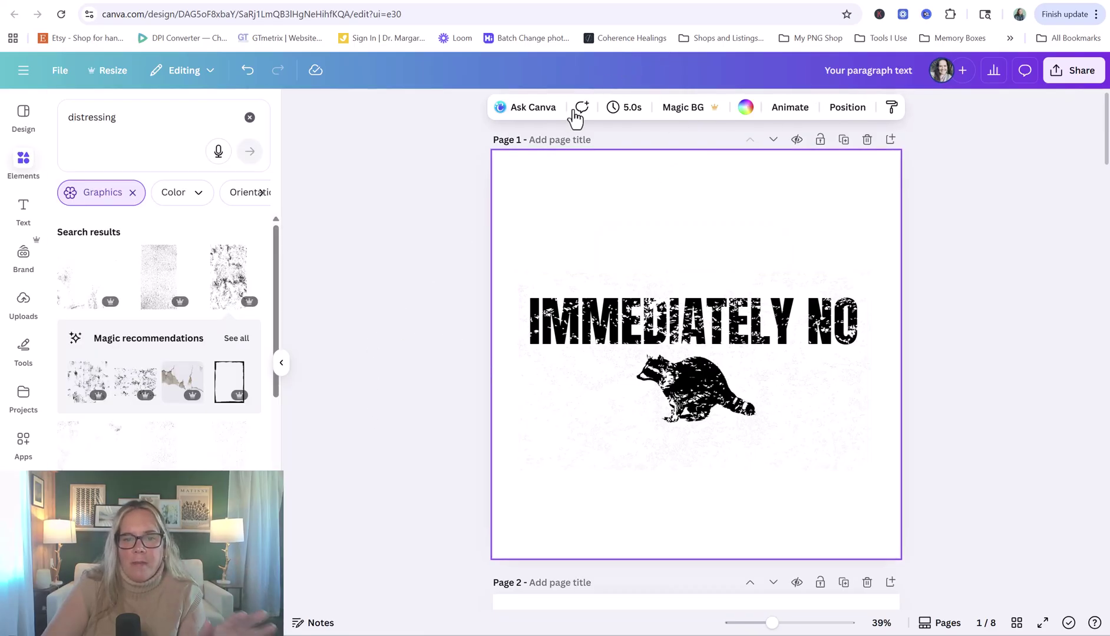
Step: Try a lavender-grey page background, then undo it so the page stays white
left_click(744, 108)
left_click(160, 204)
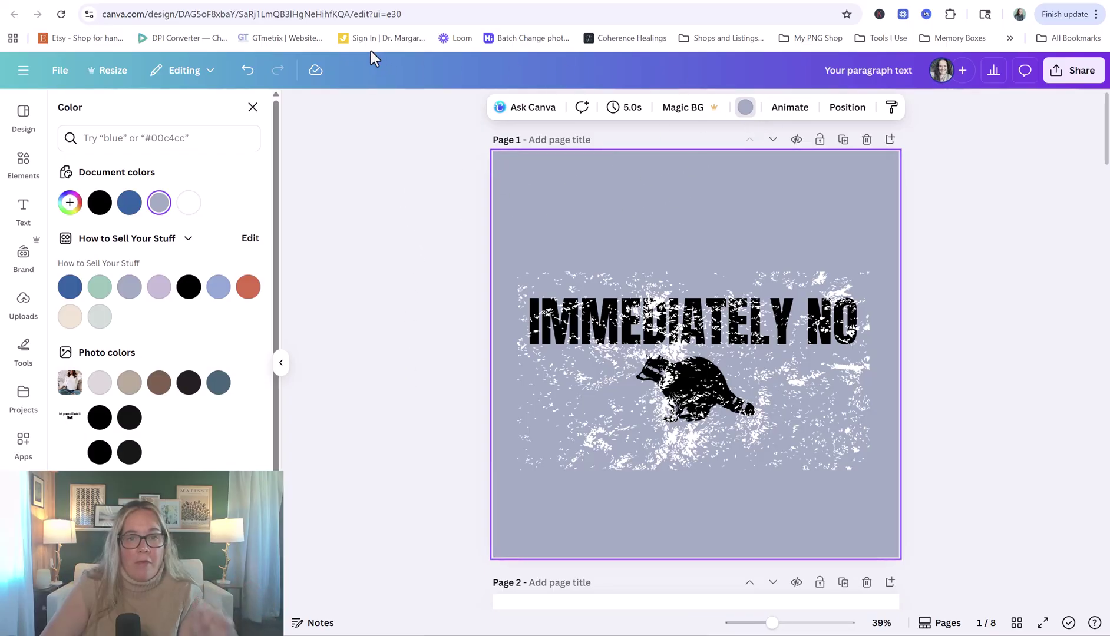
left_click(246, 71)
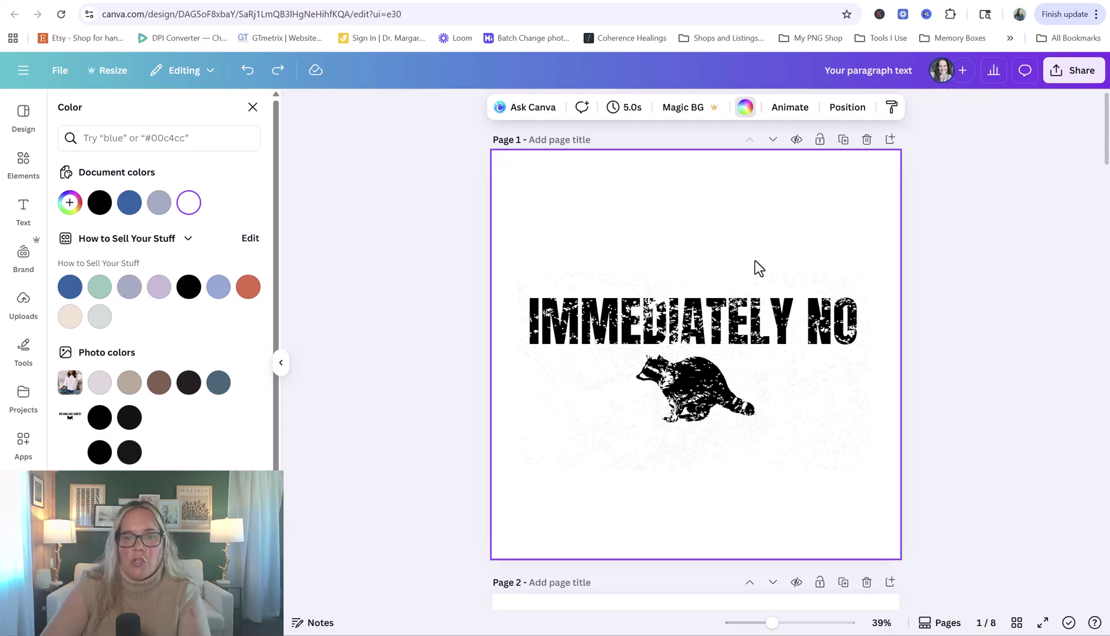
Step: Download the current page as a transparent-background PNG at 5000 × 5000 px
left_click(1074, 70)
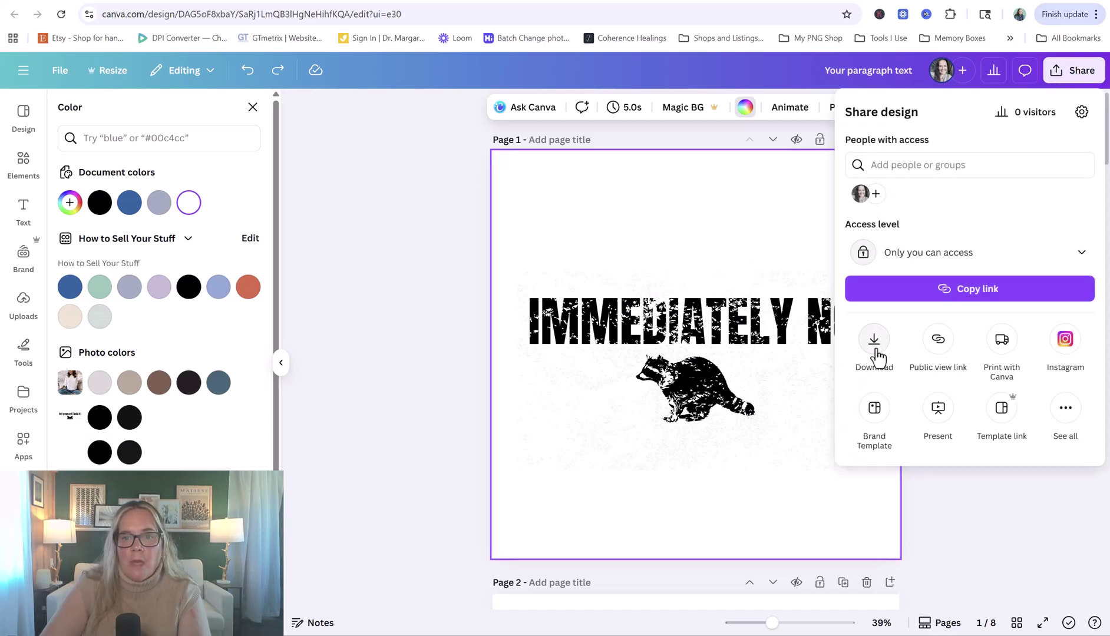
left_click(877, 353)
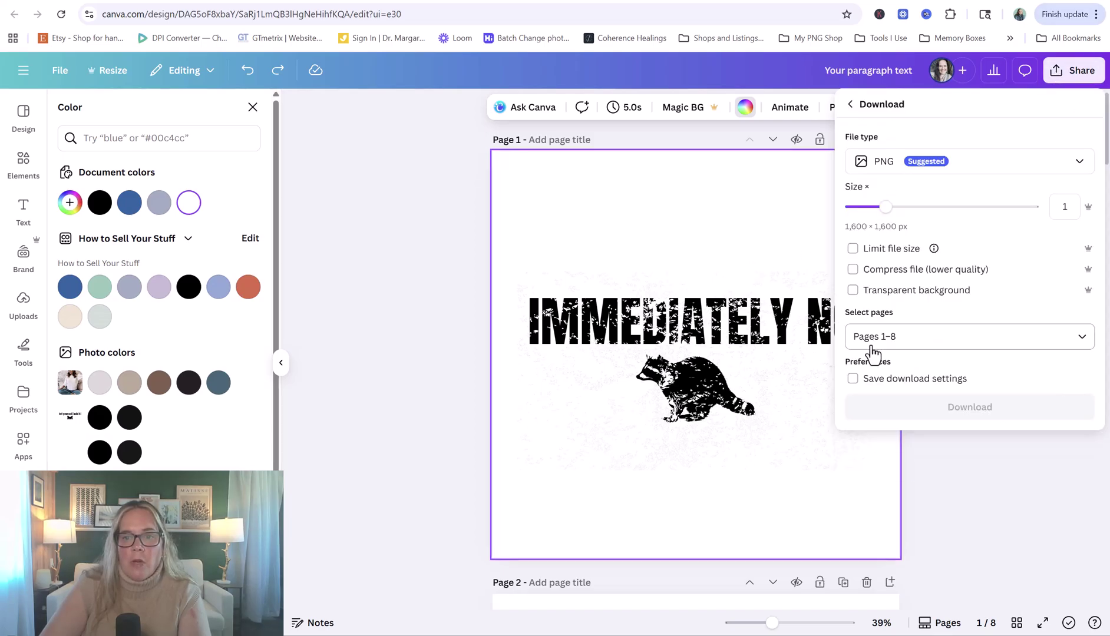
left_click(853, 291)
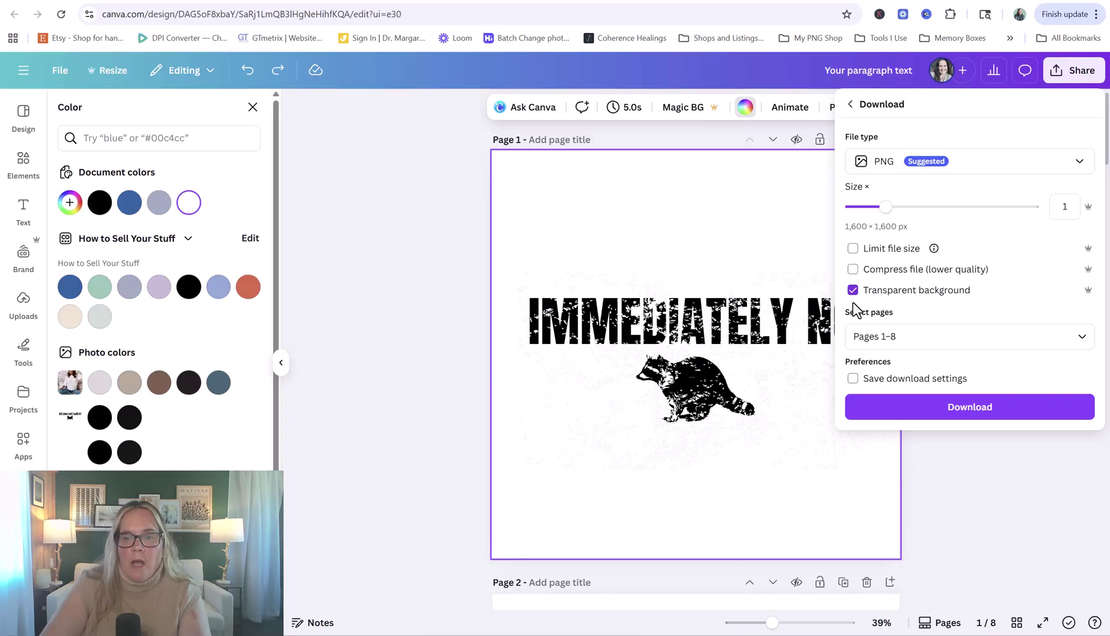
left_click(937, 339)
left_click(863, 401)
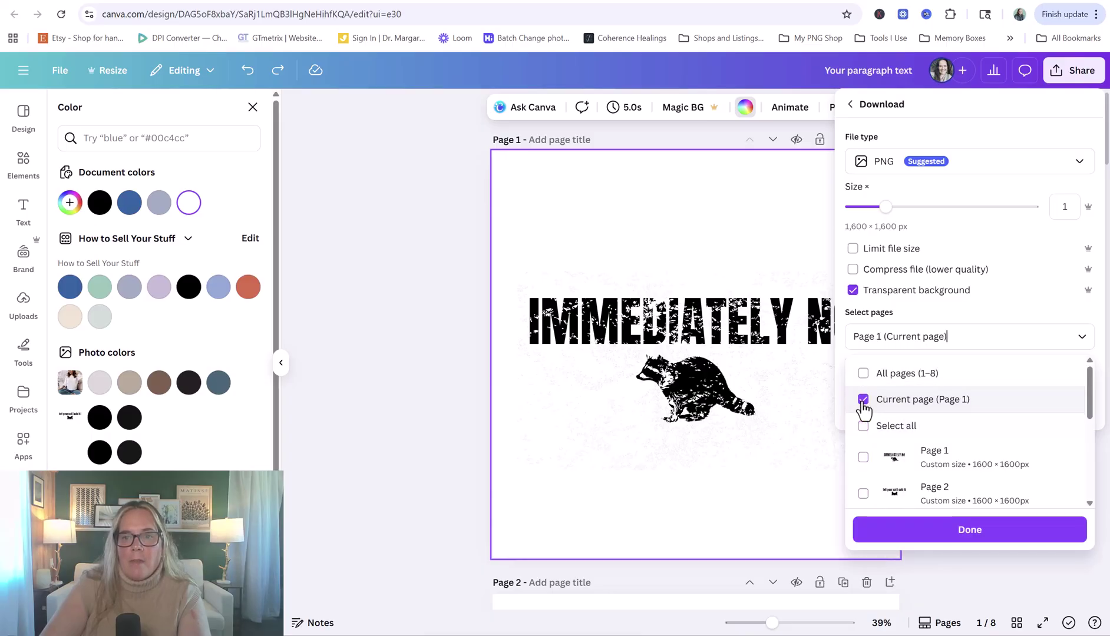
left_click(947, 530)
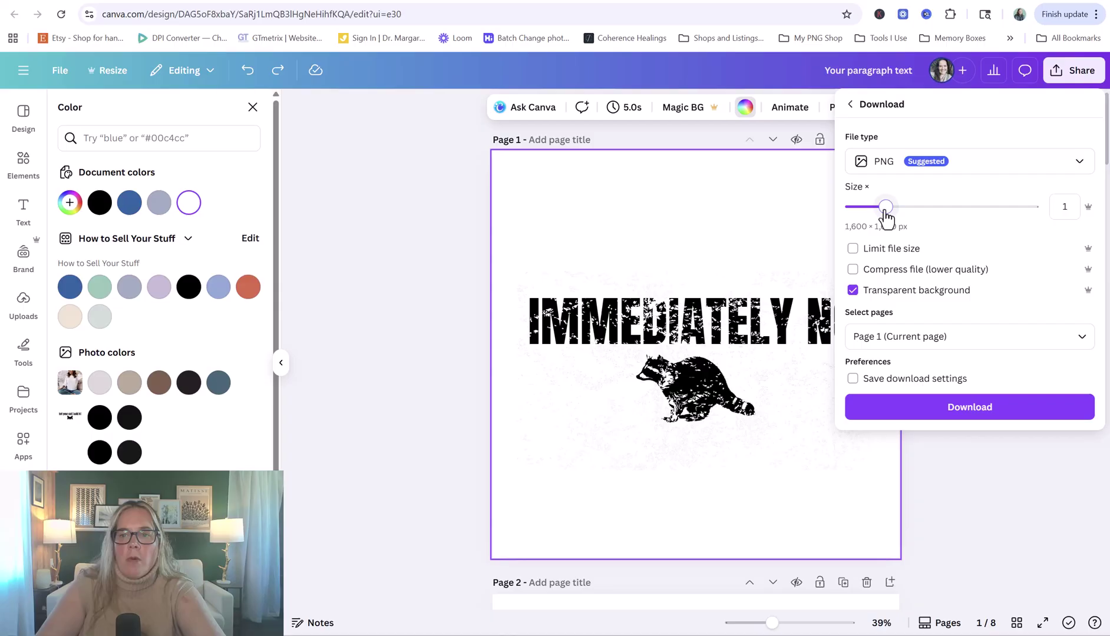
left_click_drag(887, 210, 1058, 209)
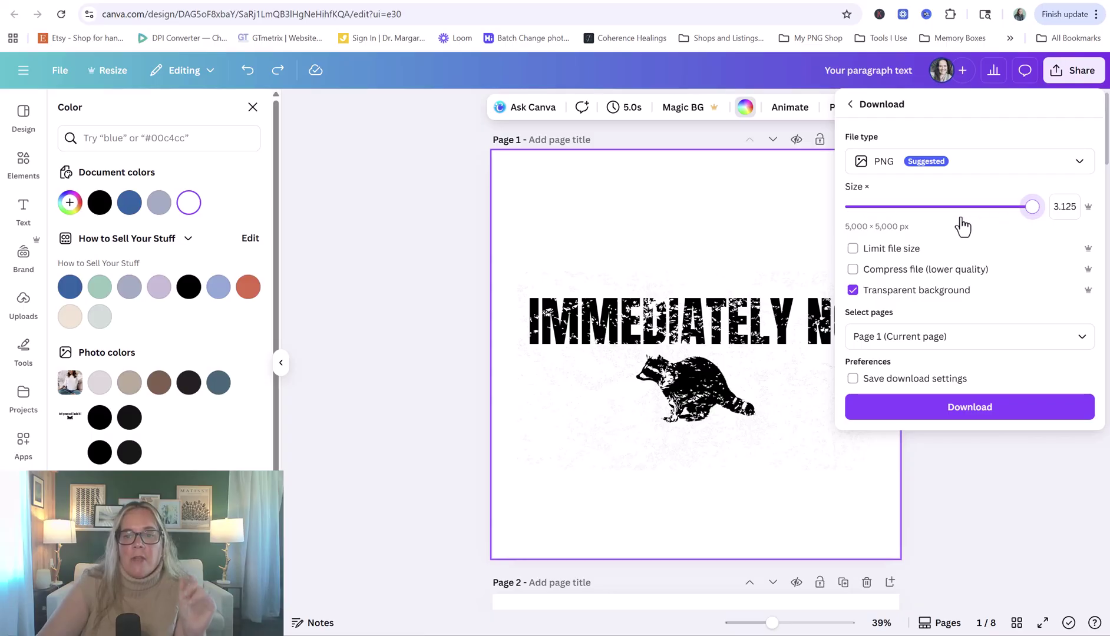
left_click(962, 410)
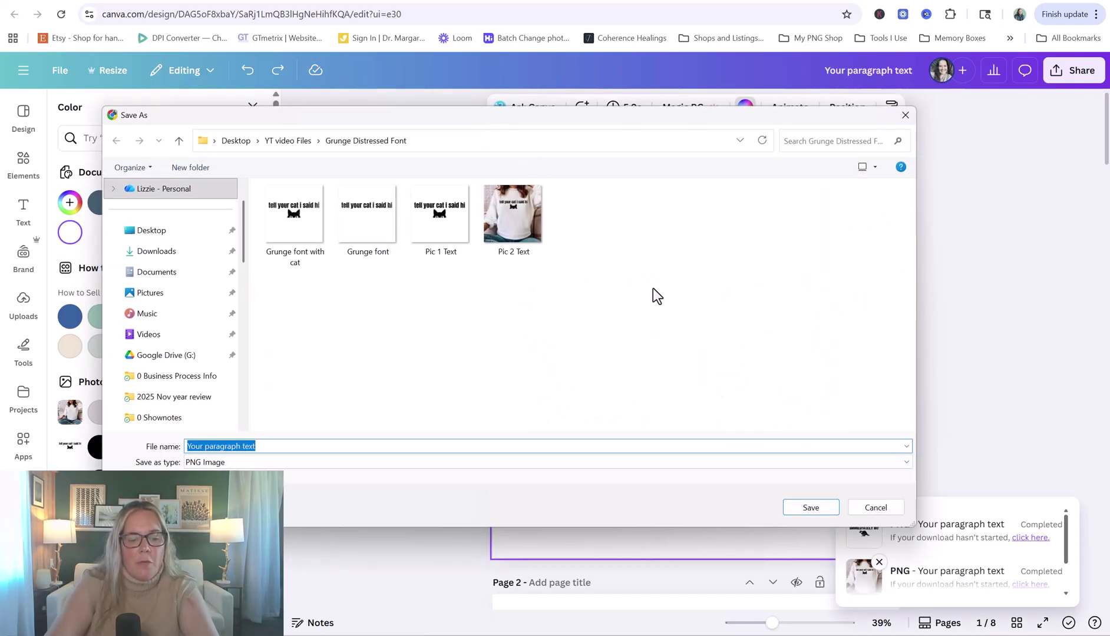
Step: Save the PNG as 'immediataly no raccoon'
type("immediataly no raccoon")
left_click(812, 508)
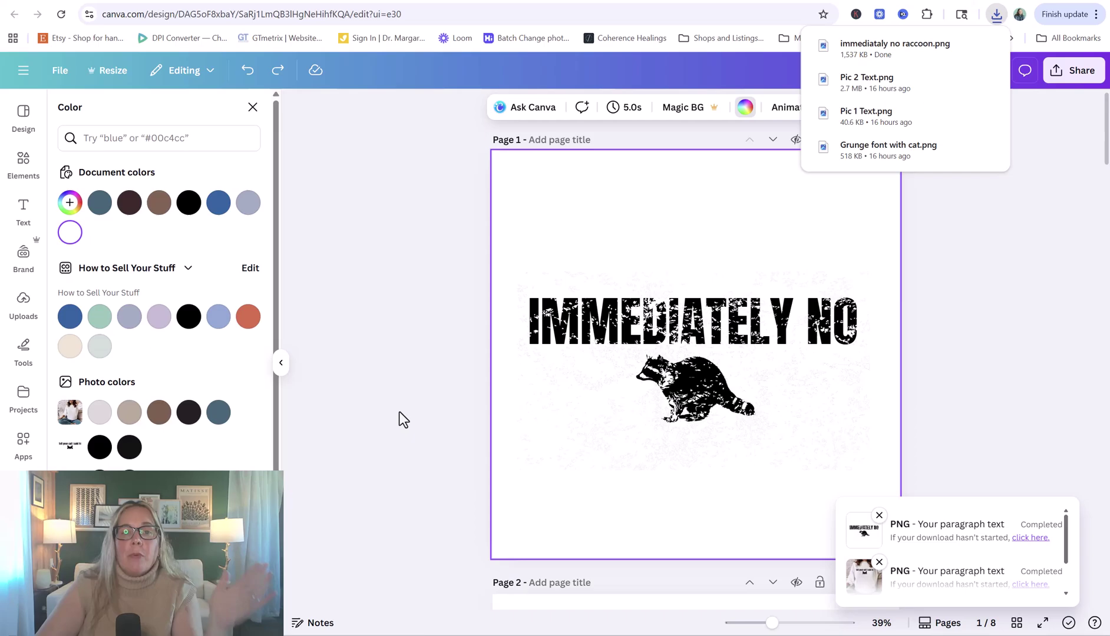
left_click(413, 321)
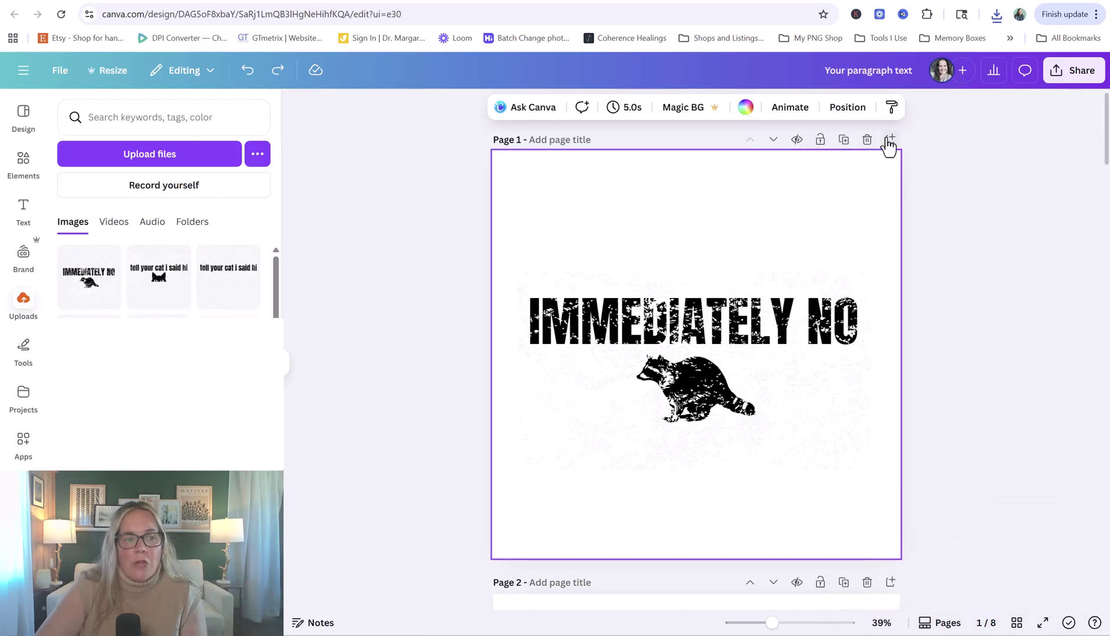
Step: Add Page 2 with the raccoon upload centred on a grey-lavender background
left_click(890, 139)
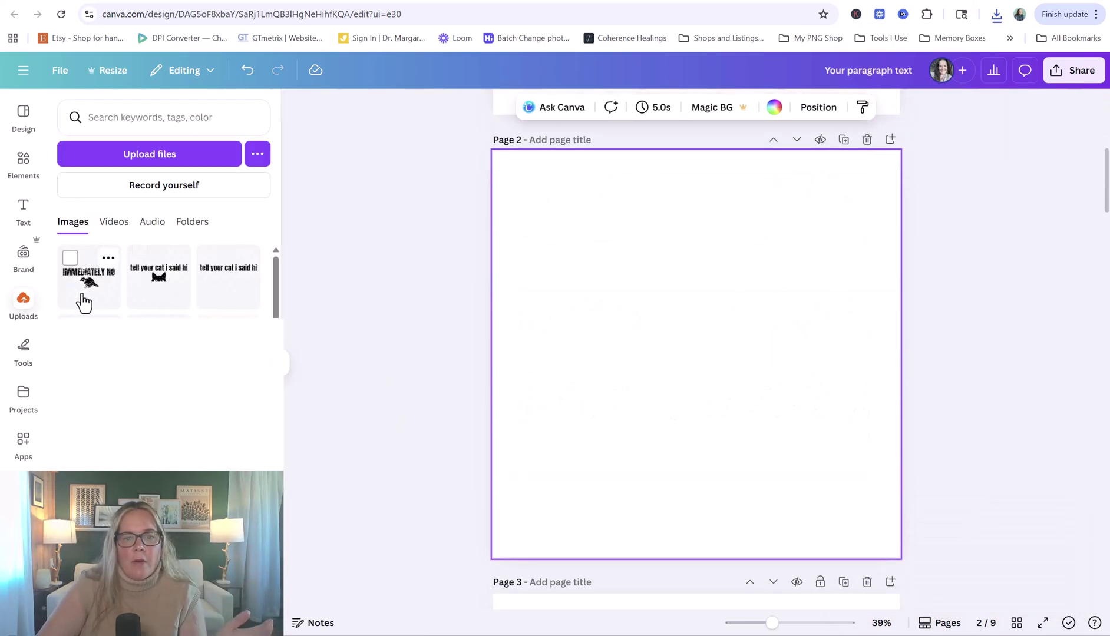
left_click_drag(85, 302, 533, 304)
left_click_drag(554, 245, 584, 263)
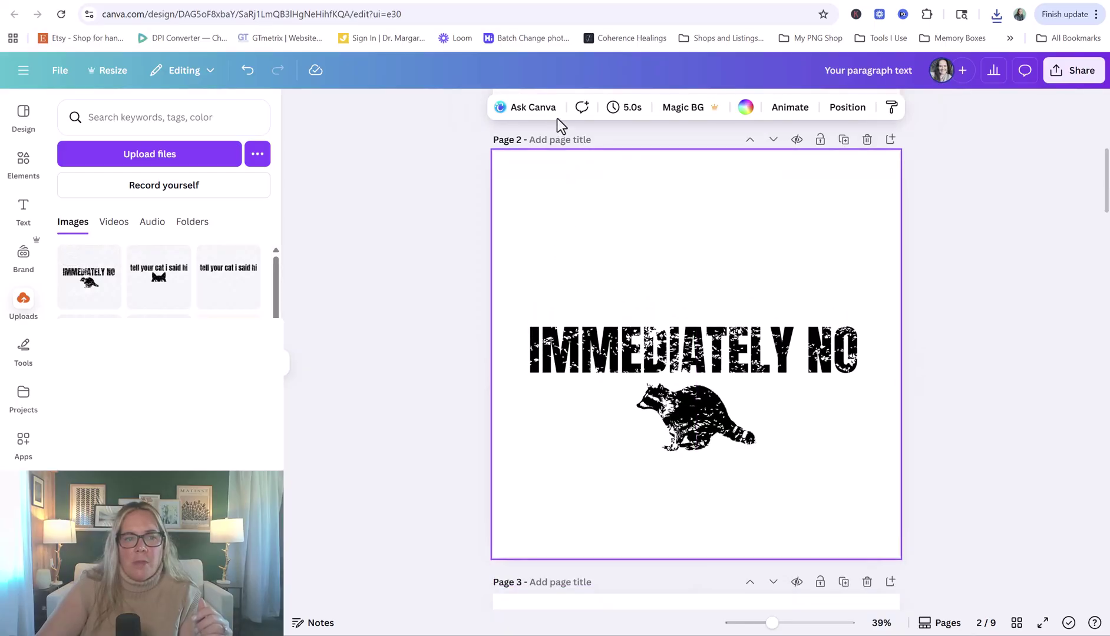
left_click(744, 109)
left_click(159, 203)
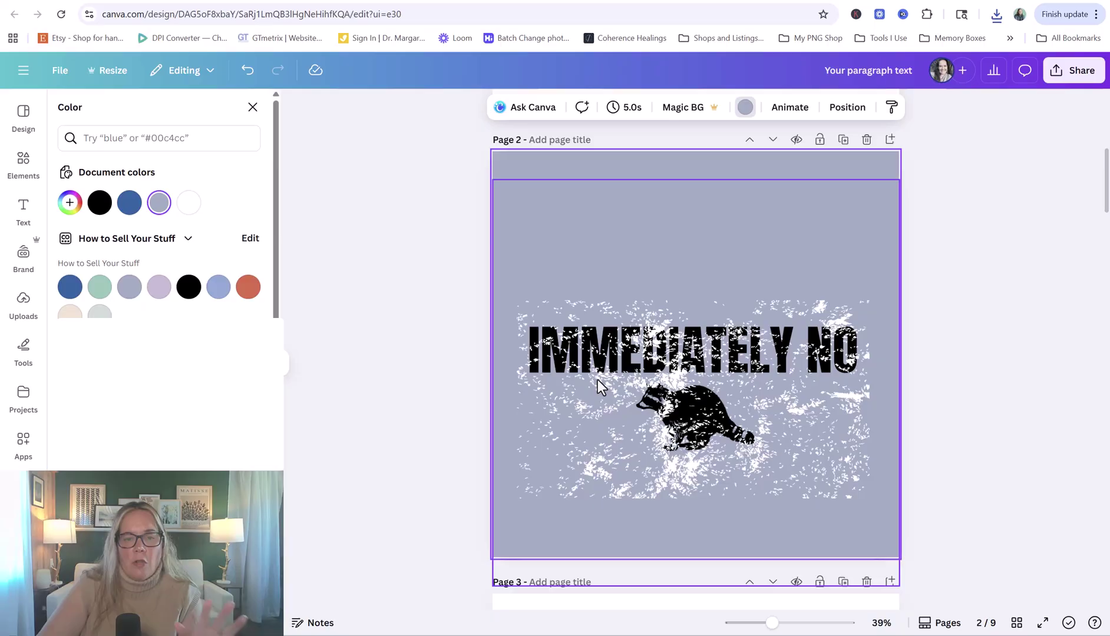
Step: Apply BG Remover to the raccoon design to strip its white speckles
left_click(605, 367)
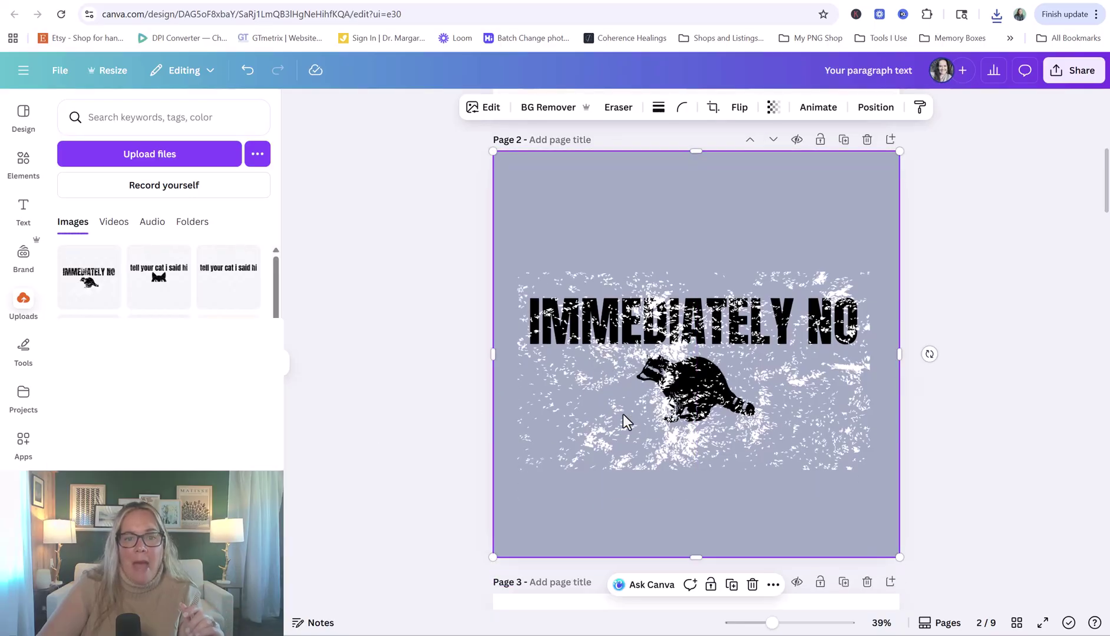
left_click(548, 107)
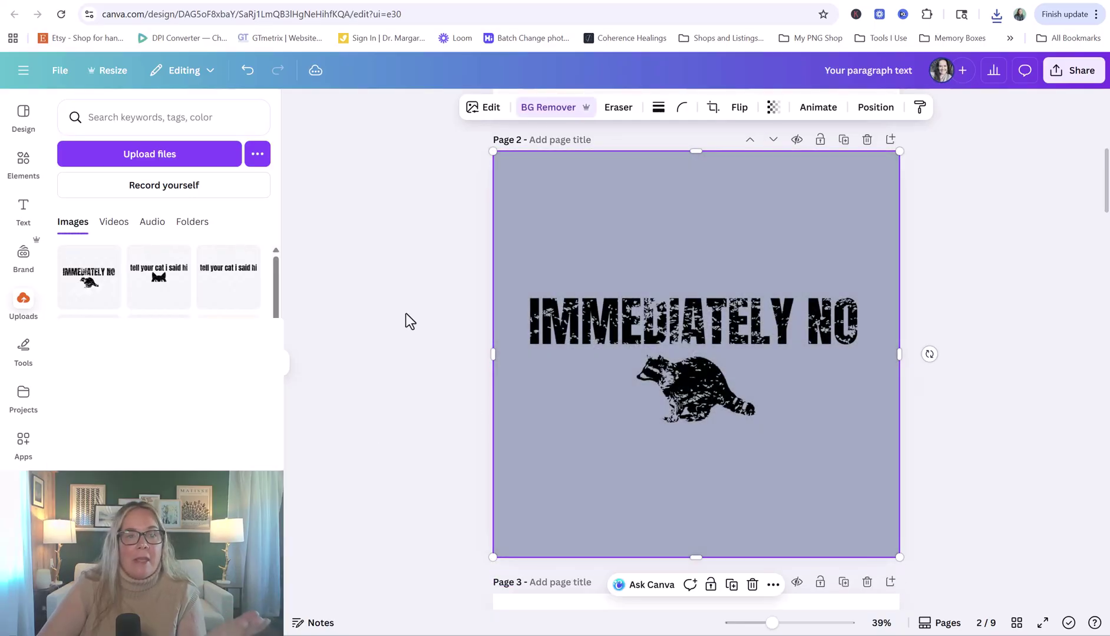
mouse_move(691, 386)
left_mouse_down()
mouse_move(694, 359)
mouse_move(695, 380)
left_mouse_up()
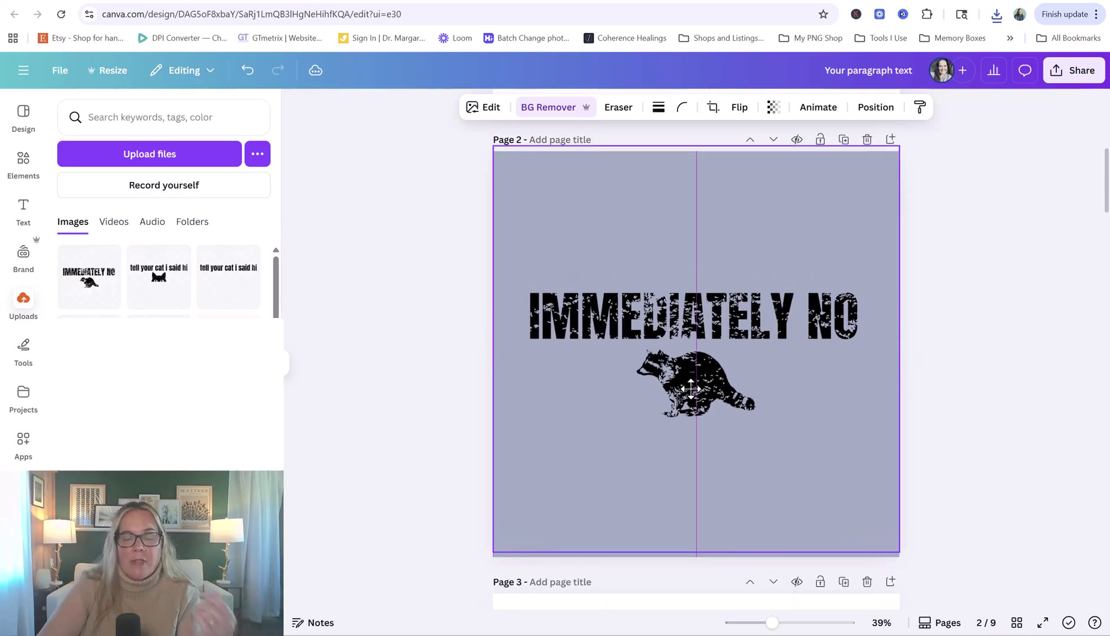
Step: Drag the raccoon design onto the Page 3 sweatshirt, shrink it and centre it on the chest
left_click(482, 311)
scroll(702, 359, "down", 5)
scroll(391, 198, "up", 3)
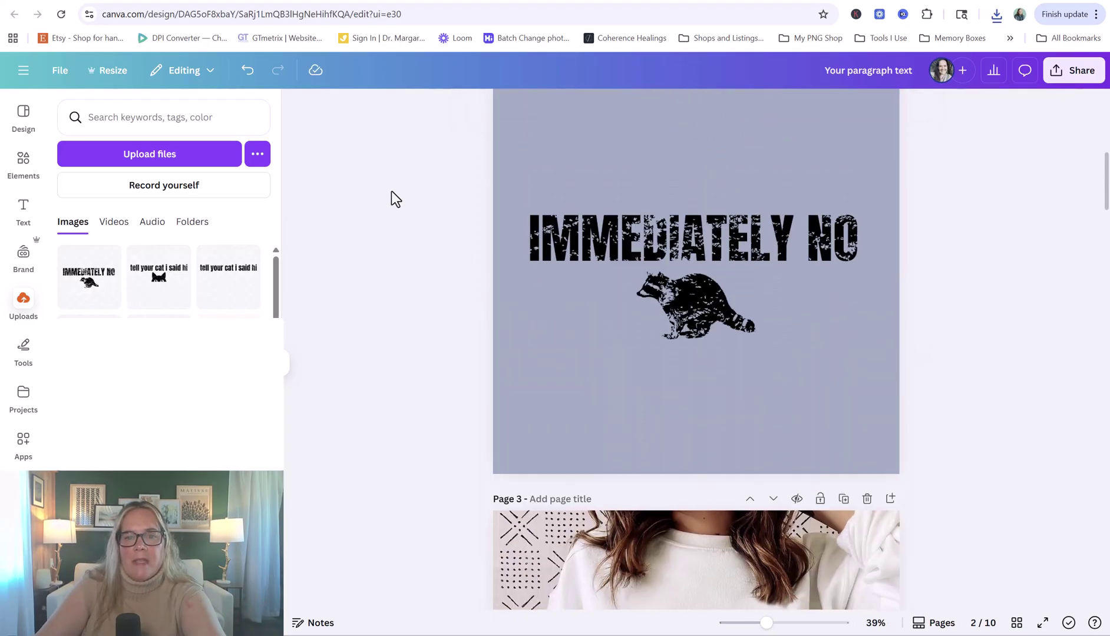
left_click(715, 250)
left_click_drag(709, 377, 726, 444)
left_click_drag(917, 234, 818, 372)
left_click_drag(684, 441, 736, 346)
left_click_drag(558, 541, 597, 535)
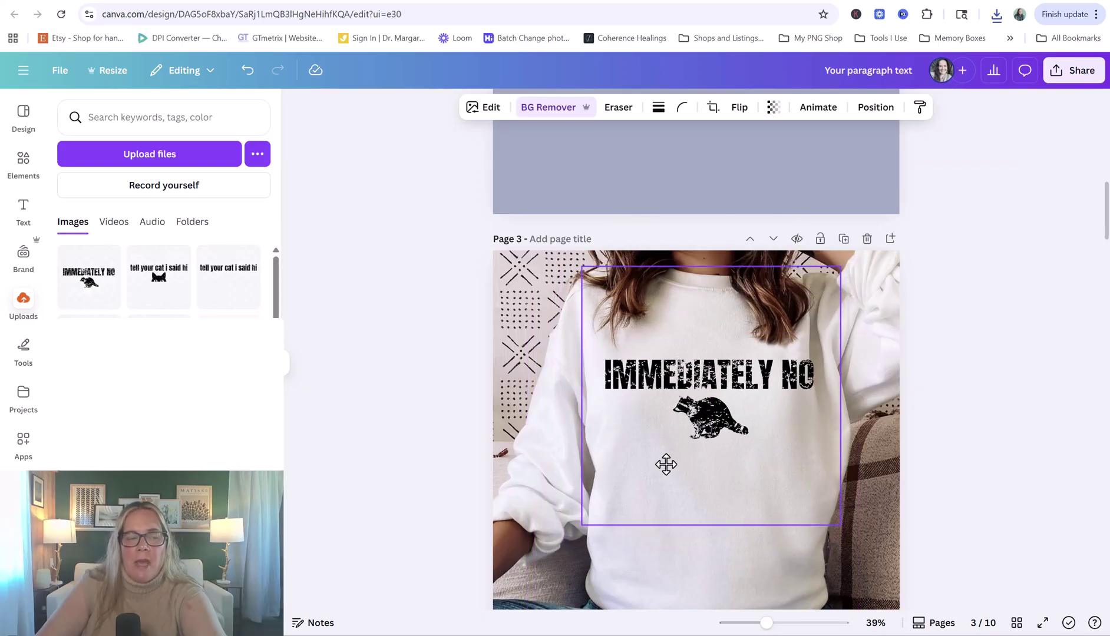
left_click_drag(664, 463, 668, 460)
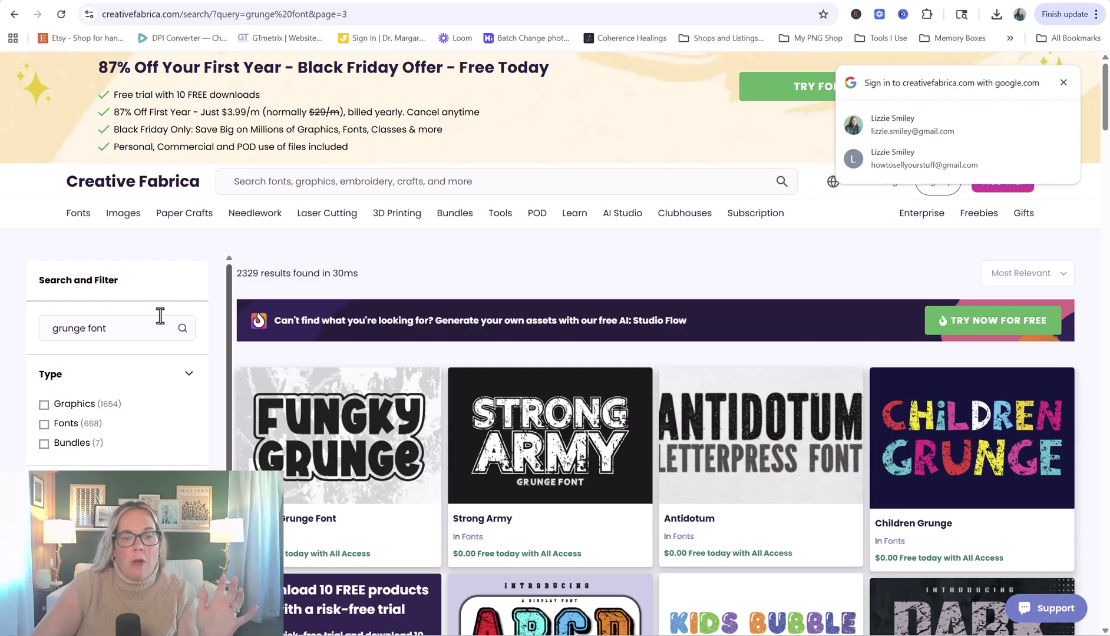
left_click(123, 334)
scroll(155, 303, "down", 2)
scroll(603, 311, "down", 2)
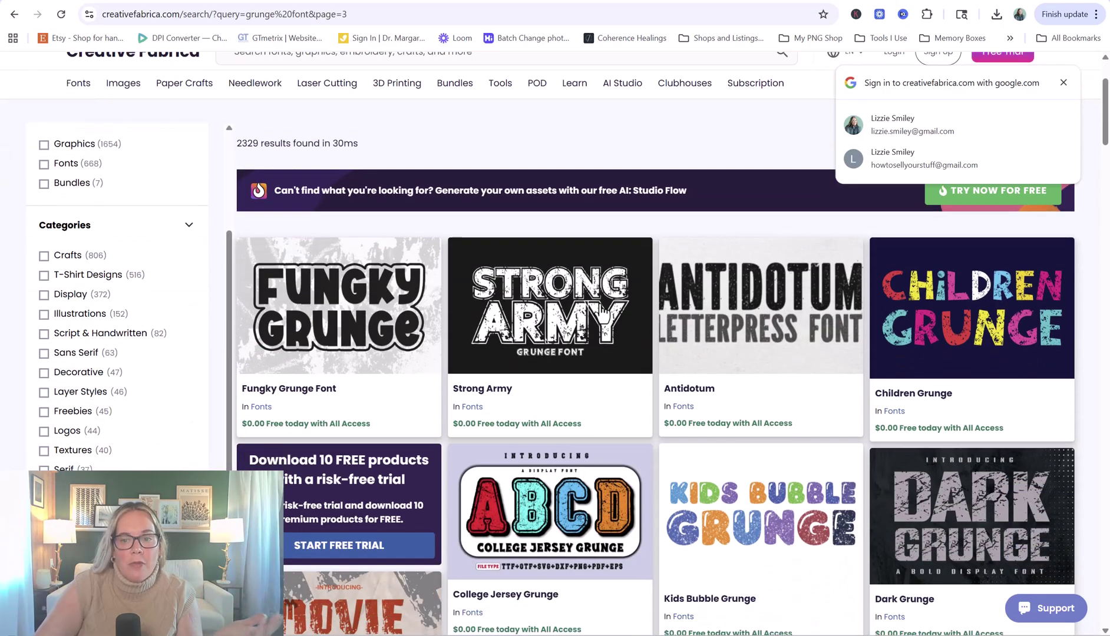
scroll(589, 312, "down", 7)
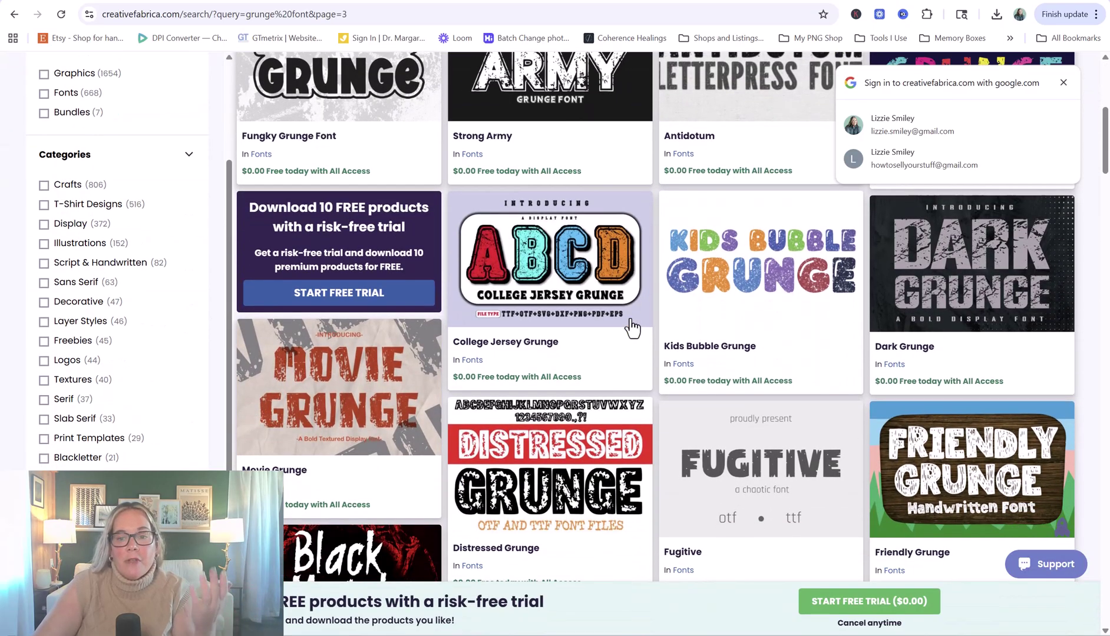
scroll(632, 327, "down", 7)
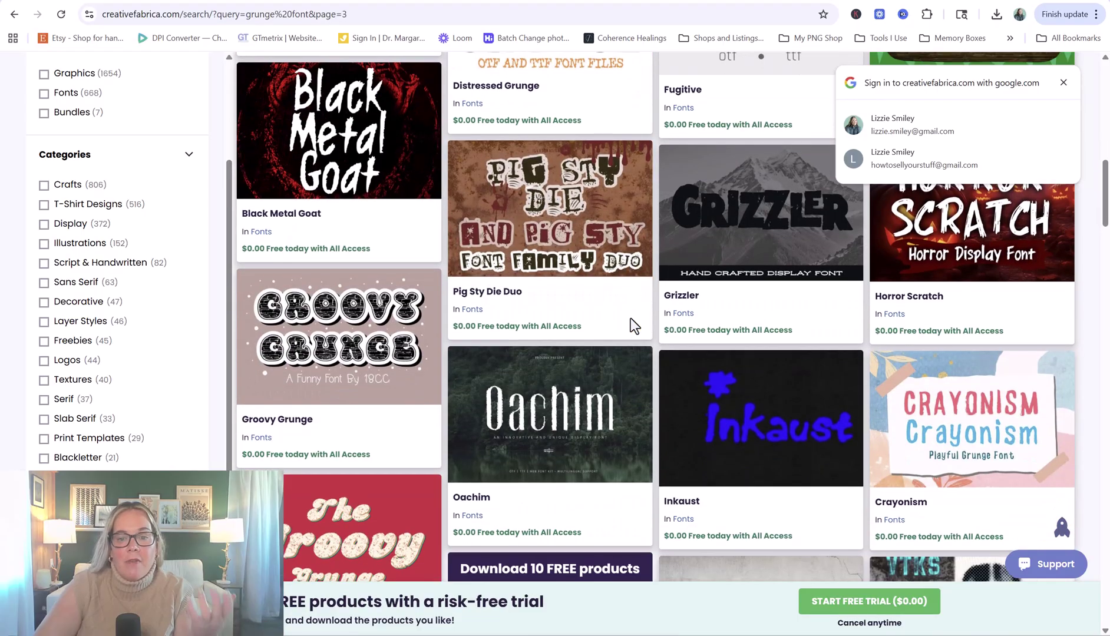
scroll(630, 319, "down", 8)
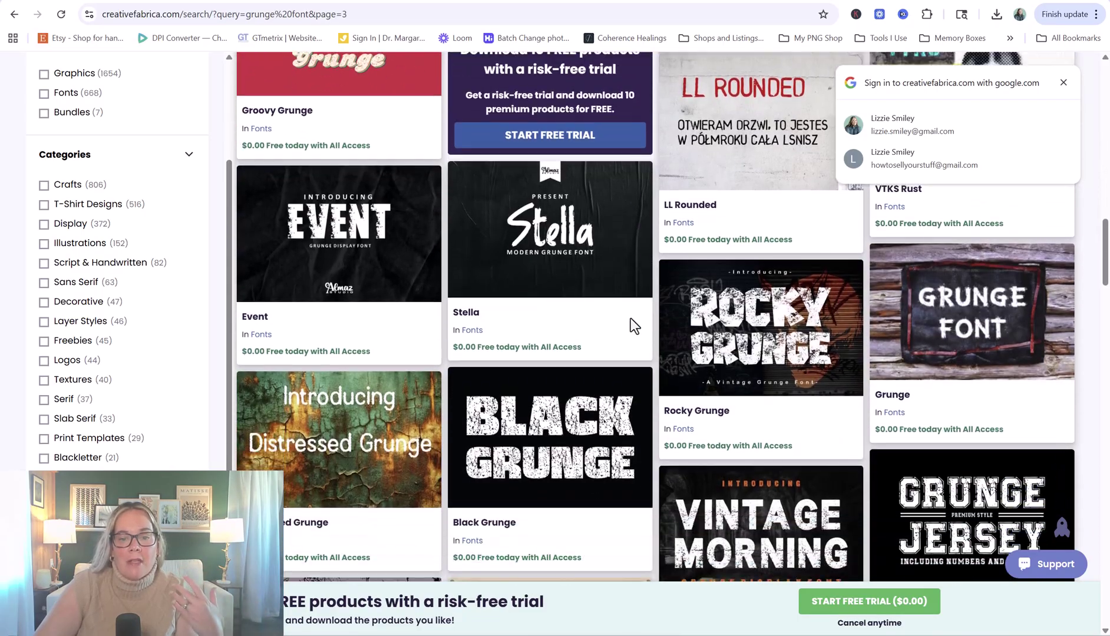
scroll(631, 318, "down", 1)
scroll(631, 318, "down", 2)
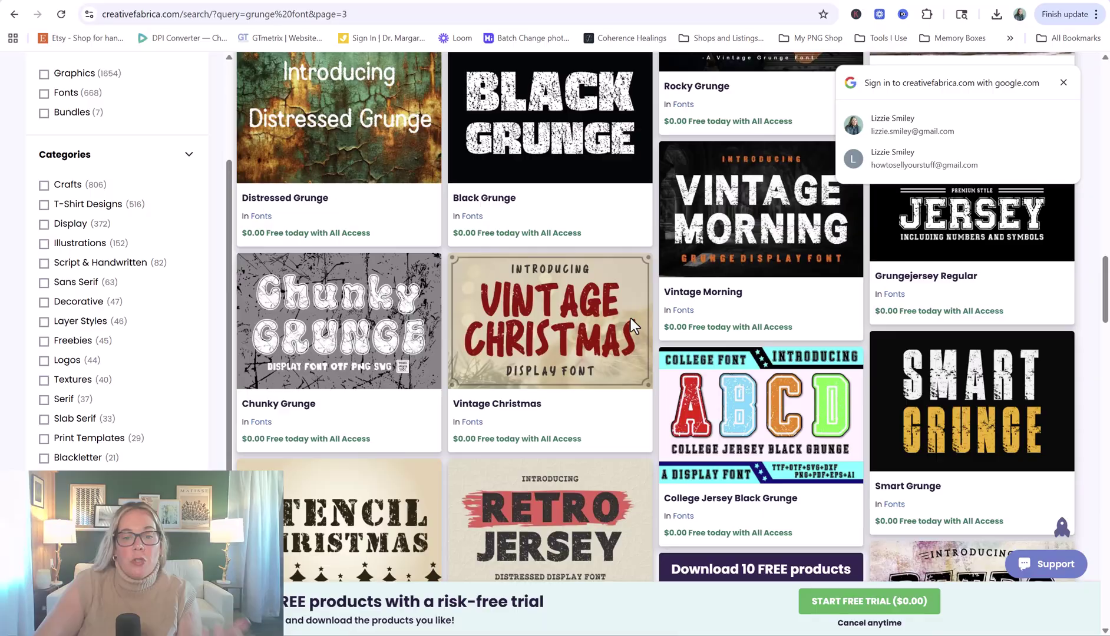
scroll(631, 319, "down", 8)
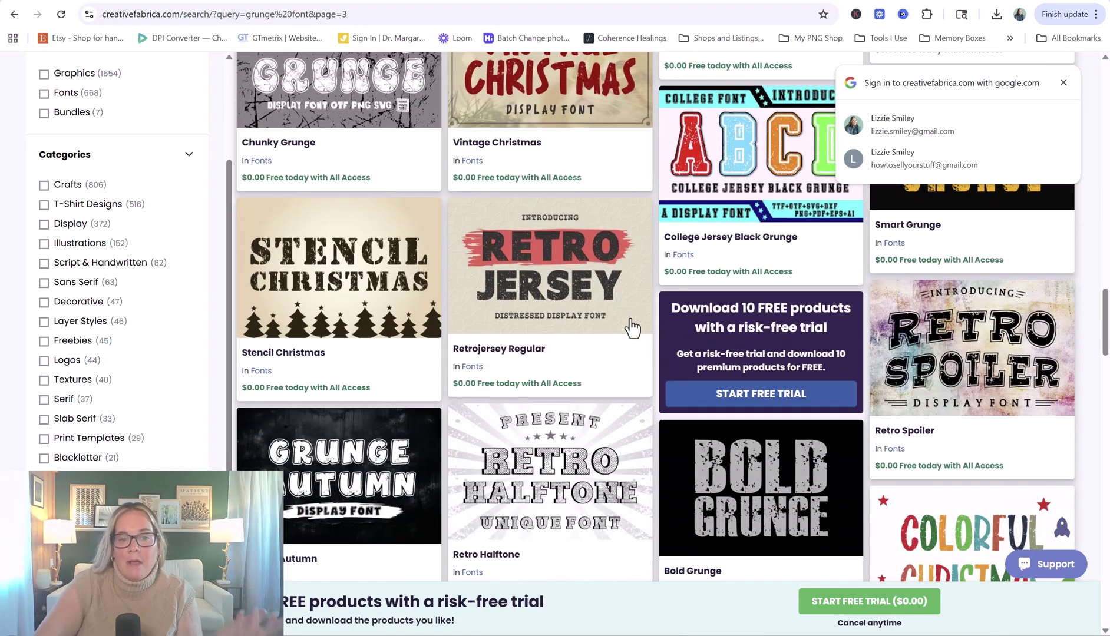
scroll(631, 325, "down", 9)
scroll(649, 374, "up", 12)
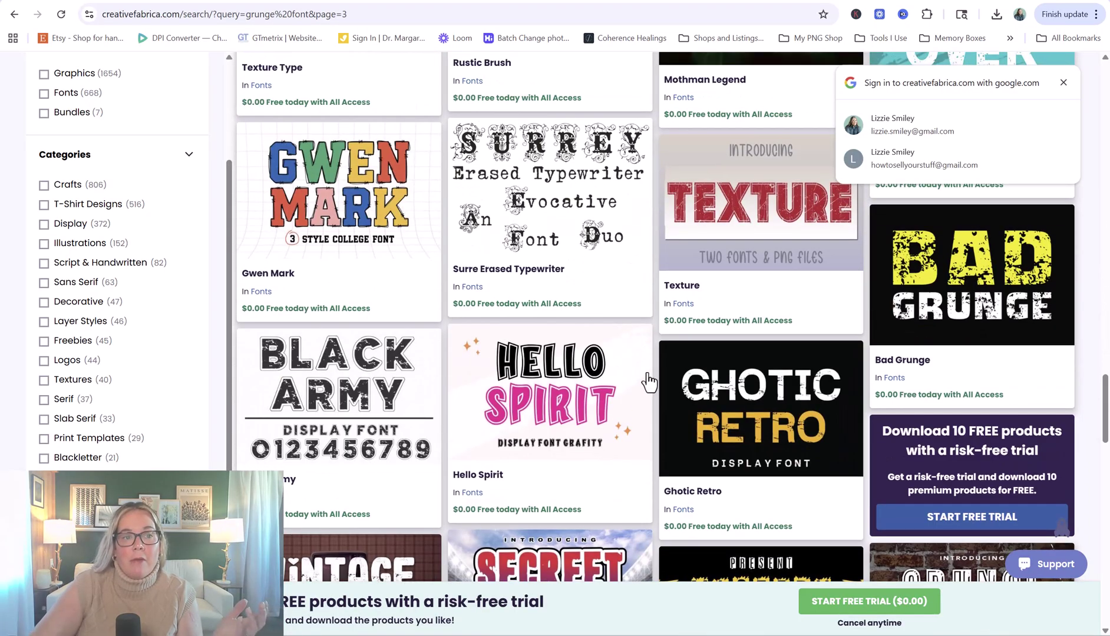
scroll(297, 354, "up", 15)
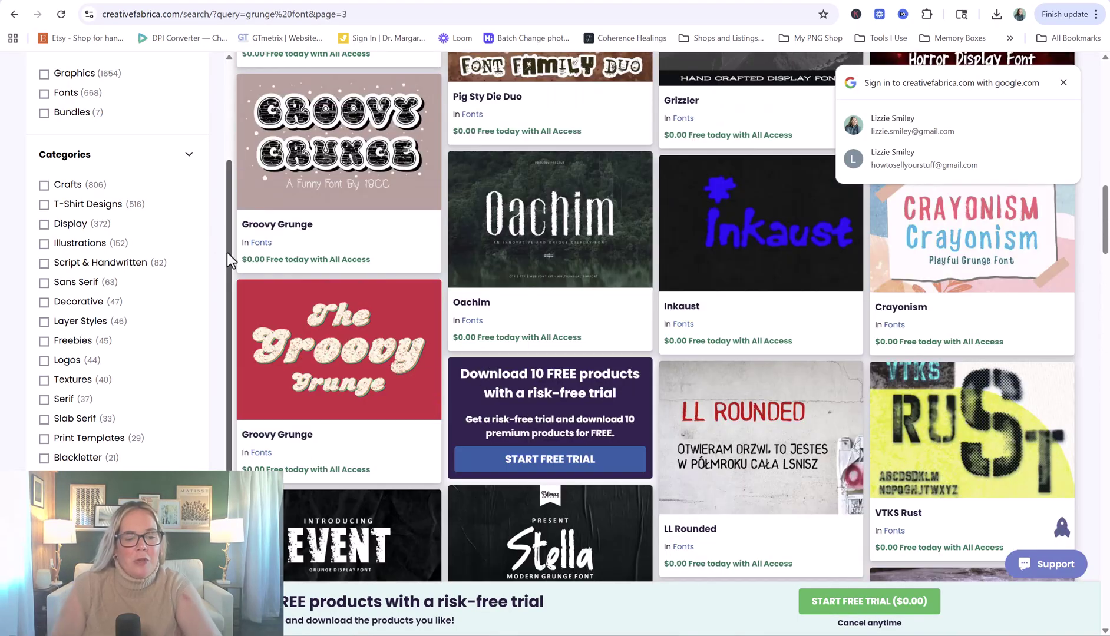
scroll(230, 260, "up", 3)
Step: Search Creative Fabrica for 'raccoon' and scroll through the design results
left_click_drag(106, 127, 3, 94)
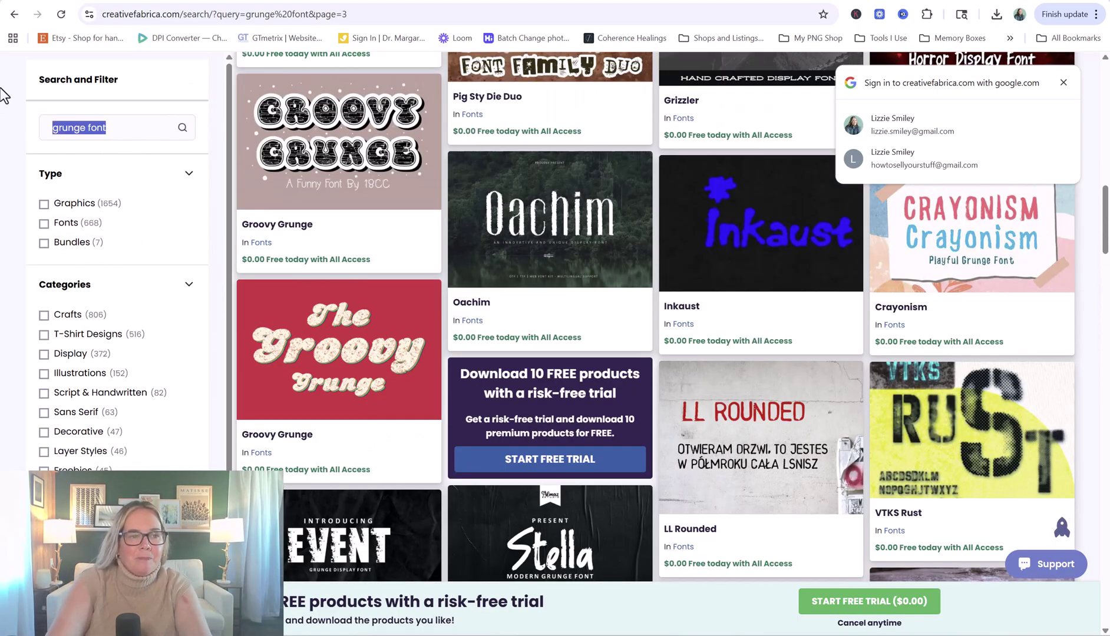
type("raccoon")
key("Return")
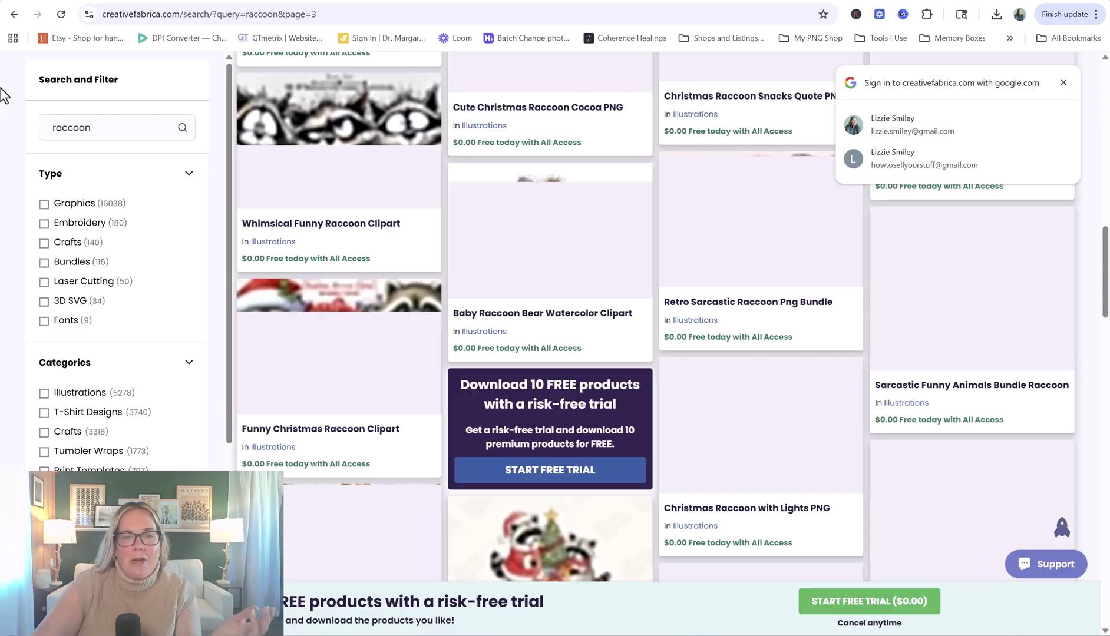
scroll(684, 342, "up", 12)
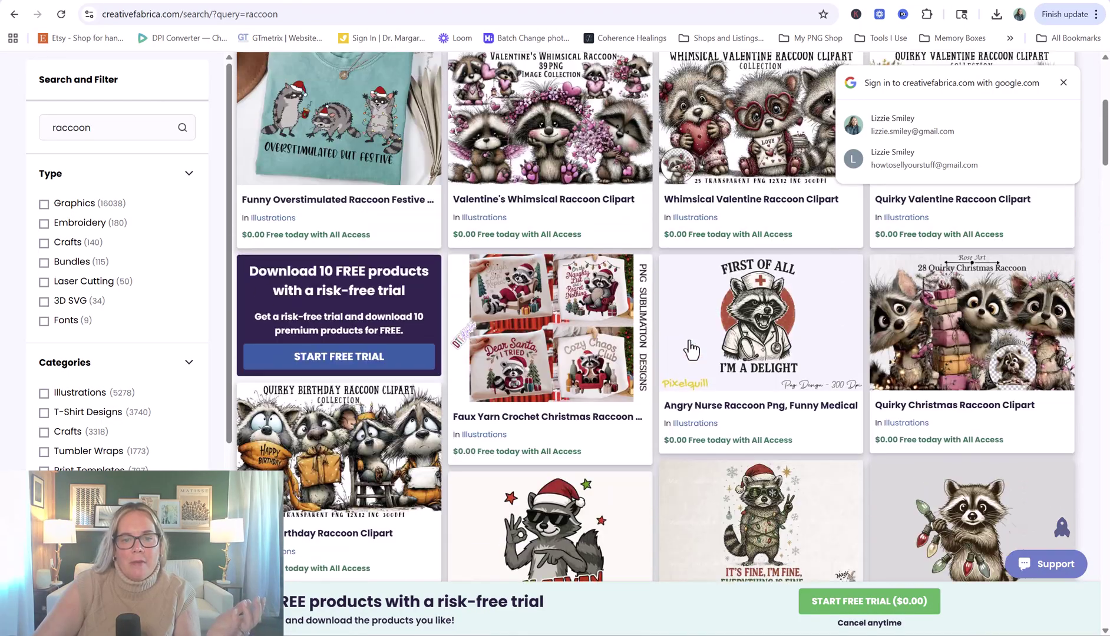
scroll(689, 348, "down", 4)
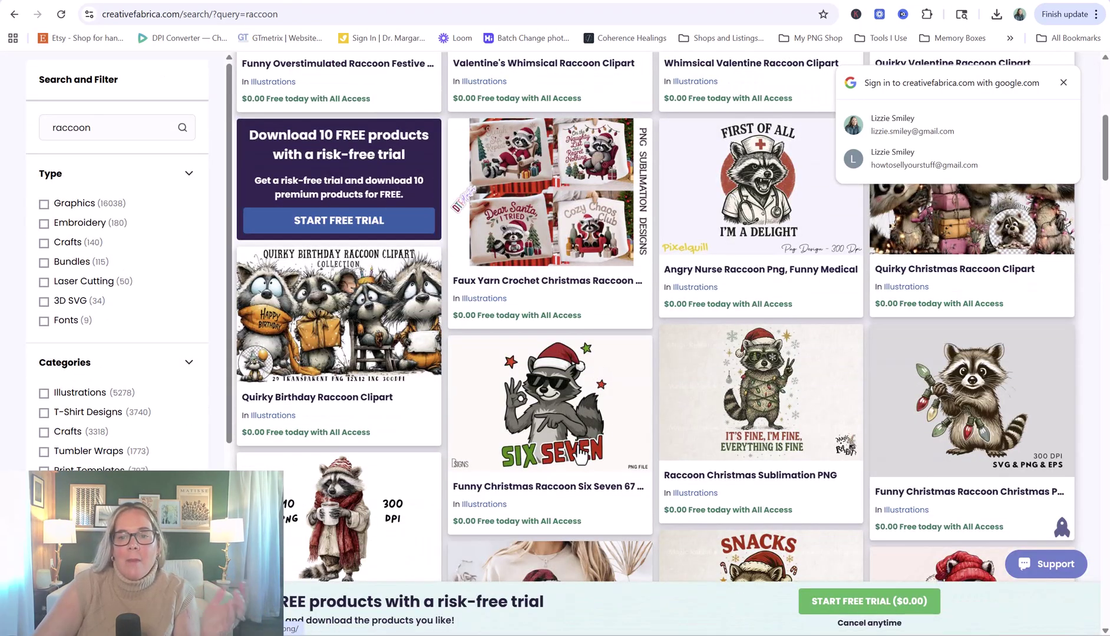
scroll(660, 536, "down", 15)
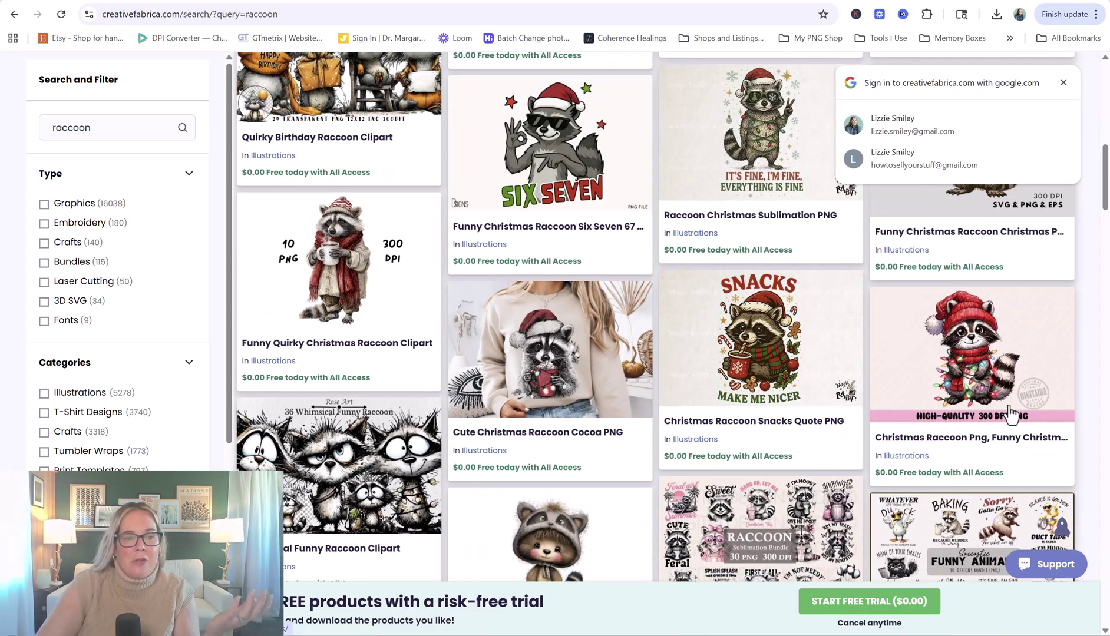
scroll(1010, 404, "down", 4)
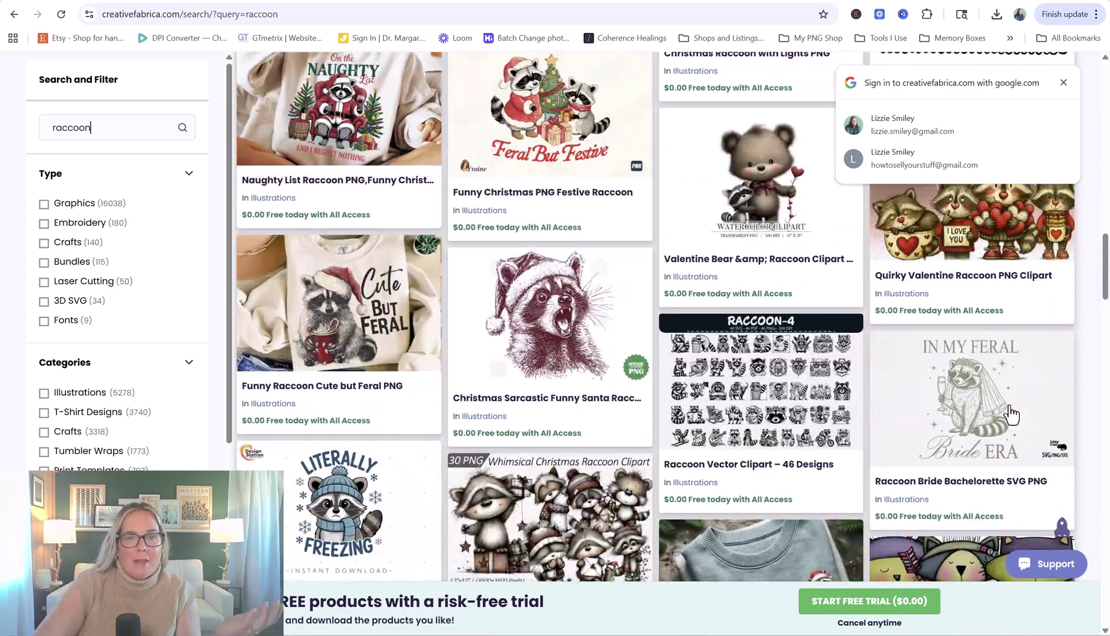